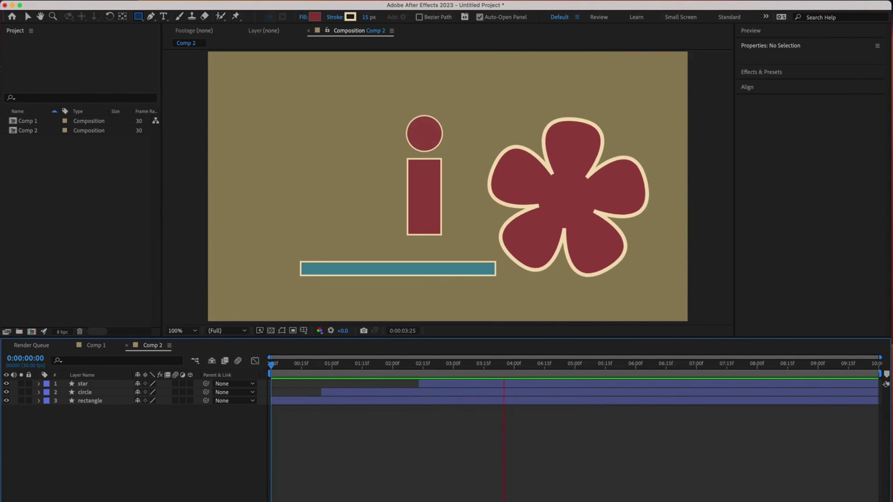
Draw a tall 320.3 × 723.2 maroon rectangle with a cream 15 px stroke on the left
{"action": "key", "text": "space"}
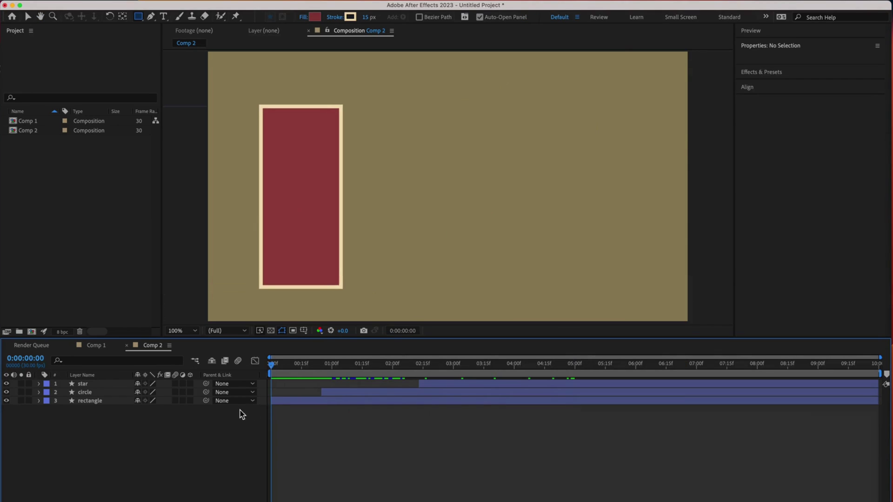
{"action": "key", "text": "space"}
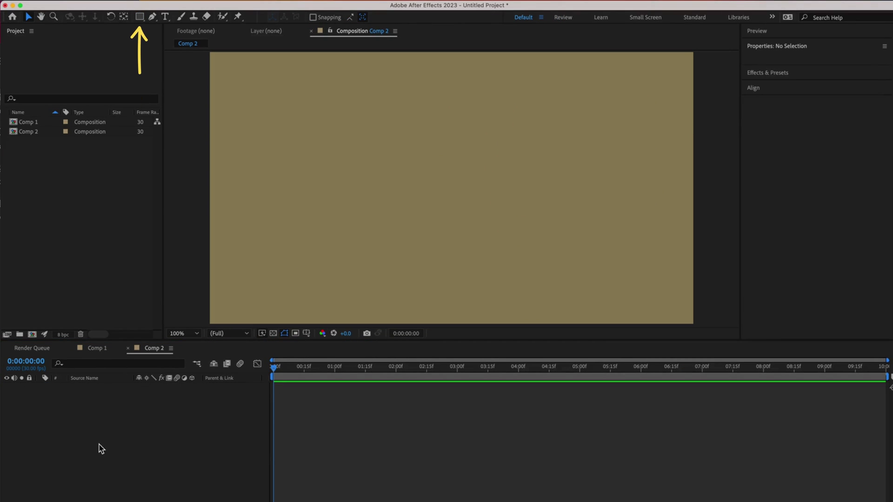
{"action": "left_click", "coordinate": [139, 17]}
{"action": "left_click", "coordinate": [139, 16]}
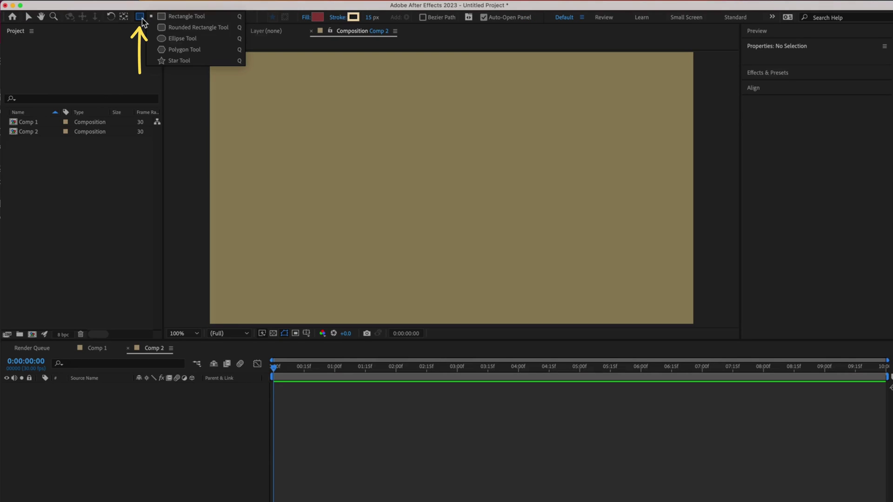
{"action": "left_click", "coordinate": [181, 65]}
{"action": "left_click_drag", "start_coordinate": [264, 108], "coordinate": [344, 290]}
{"action": "key", "text": "v"}
{"action": "left_click", "coordinate": [184, 288]}
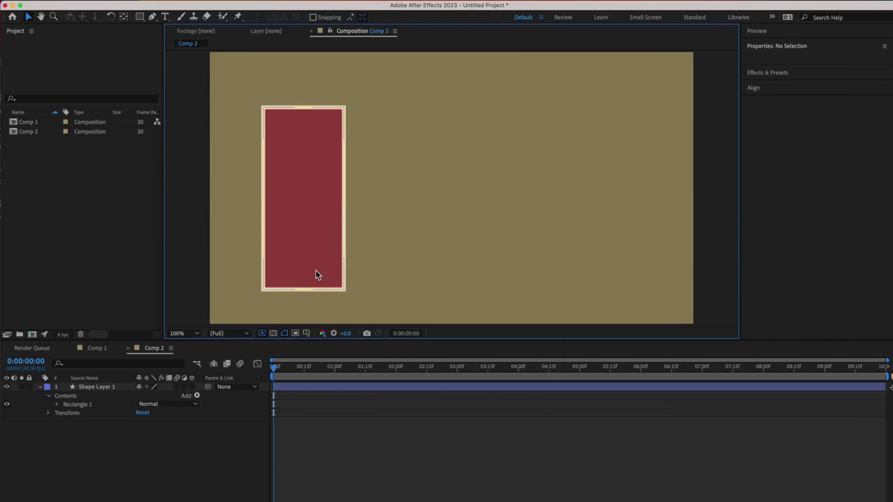
{"action": "left_click", "coordinate": [315, 275]}
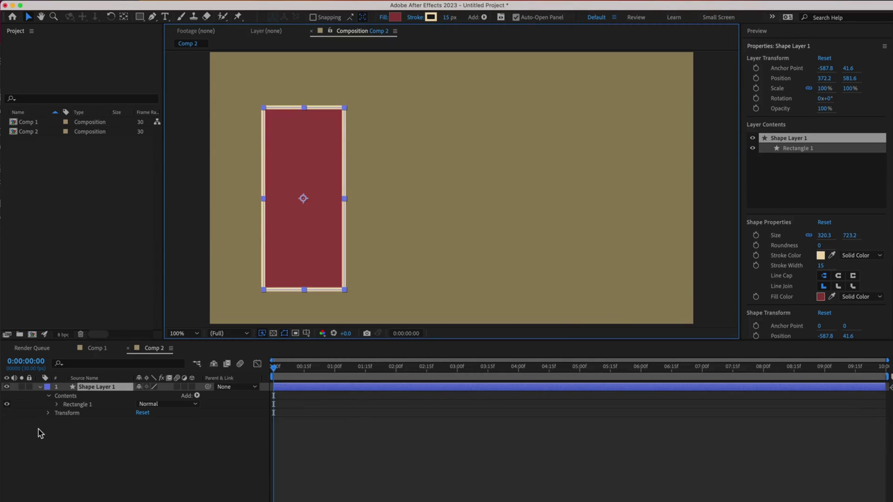
Rename Shape Layer 1 to 'rectangle' and show its Transform properties instead of Contents
{"action": "left_click", "coordinate": [97, 389]}
{"action": "key", "text": "Return"}
{"action": "type", "text": "rectangle"}
{"action": "key", "text": "Return"}
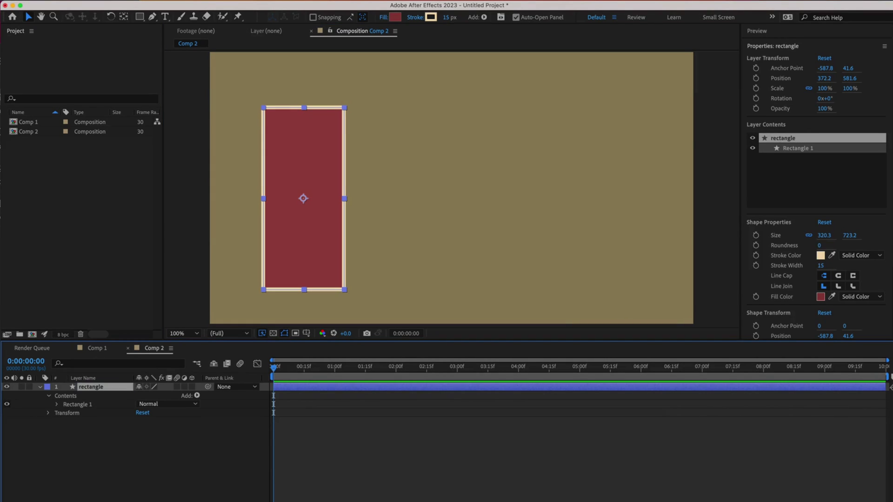
{"action": "left_click", "coordinate": [49, 397]}
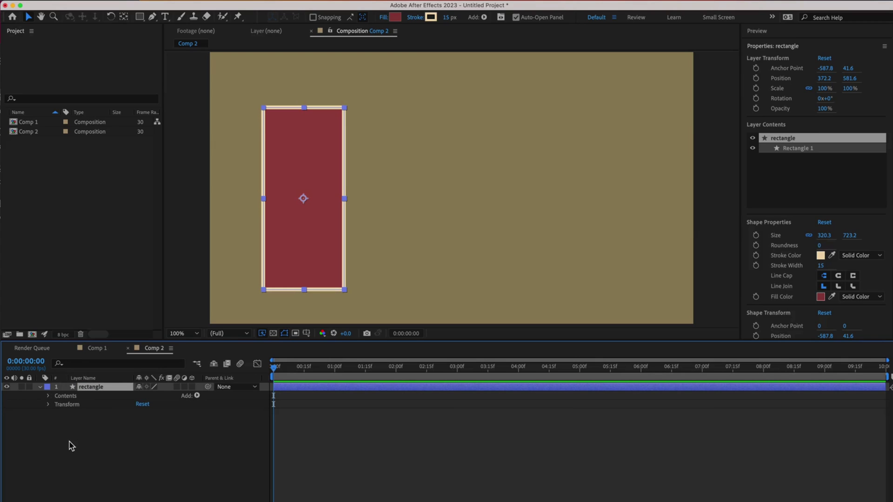
{"action": "left_click", "coordinate": [48, 405]}
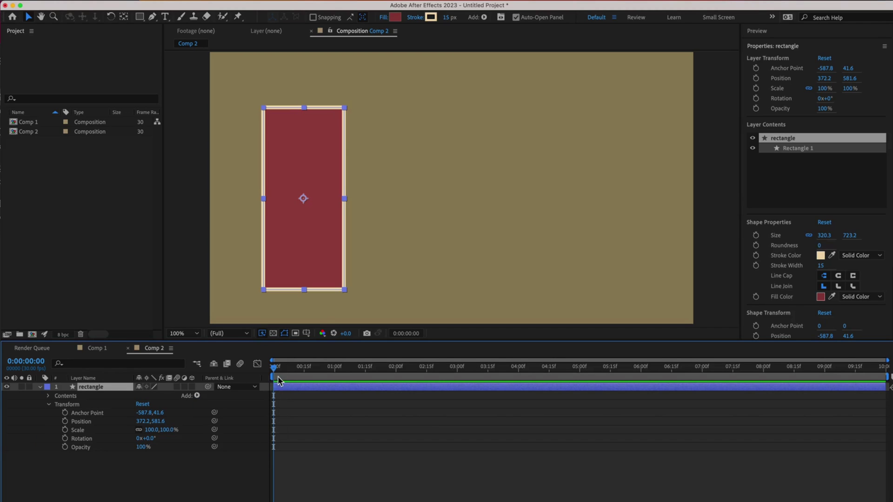
Keyframe the rectangle's Position so it slides right from x 372.2 to 866.2 by 2:00
{"action": "left_click", "coordinate": [65, 421]}
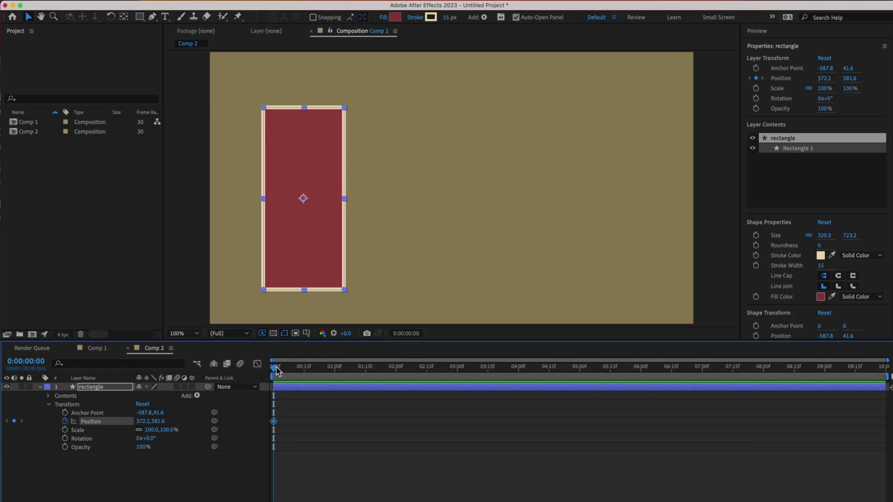
{"action": "left_click_drag", "start_coordinate": [276, 371], "coordinate": [398, 398]}
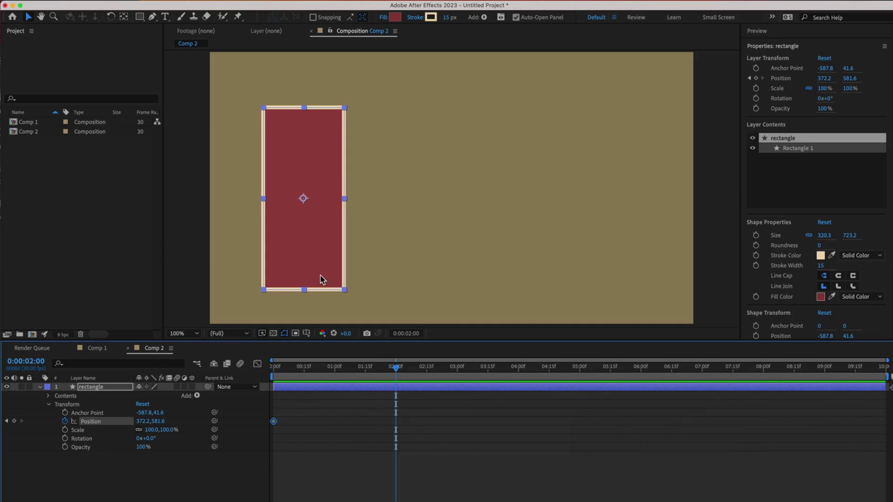
{"action": "left_click_drag", "start_coordinate": [320, 275], "coordinate": [444, 259]}
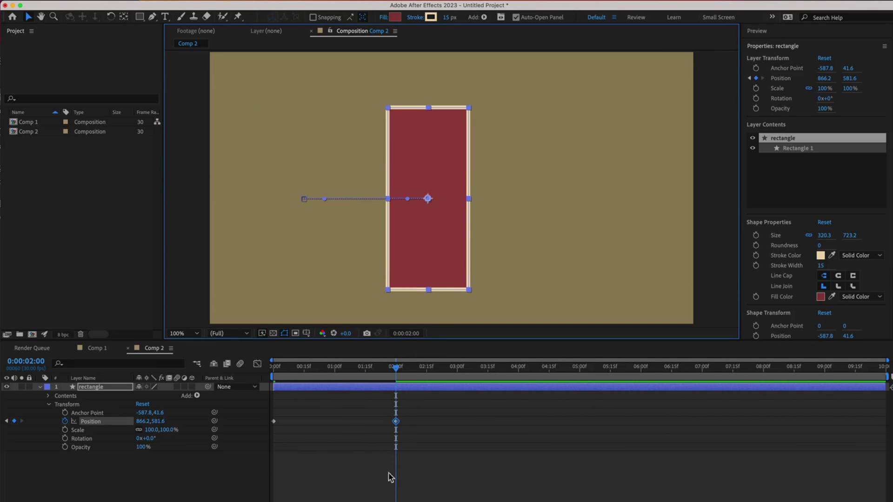
{"action": "left_click_drag", "start_coordinate": [398, 375], "coordinate": [275, 371]}
{"action": "key", "text": "space"}
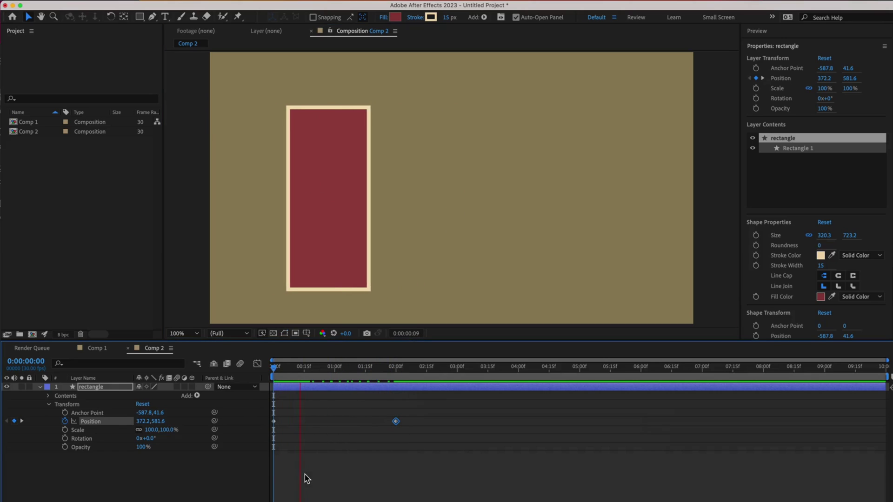
{"action": "key", "text": "space"}
{"action": "left_click", "coordinate": [413, 489]}
Keyframe the rectangle's Scale to shrink from 100% to 42% at 2:00, then preview
{"action": "left_click_drag", "start_coordinate": [465, 375], "coordinate": [263, 405]}
{"action": "left_click", "coordinate": [65, 430]}
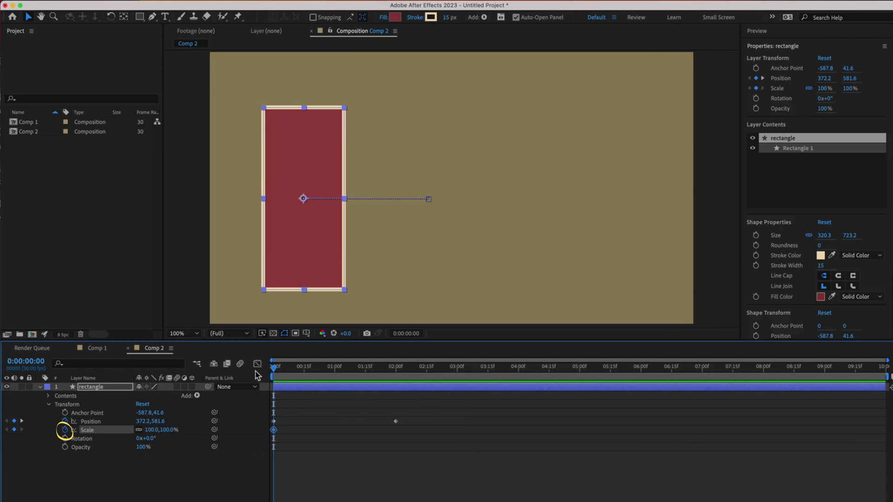
{"action": "left_click_drag", "start_coordinate": [274, 372], "coordinate": [397, 390]}
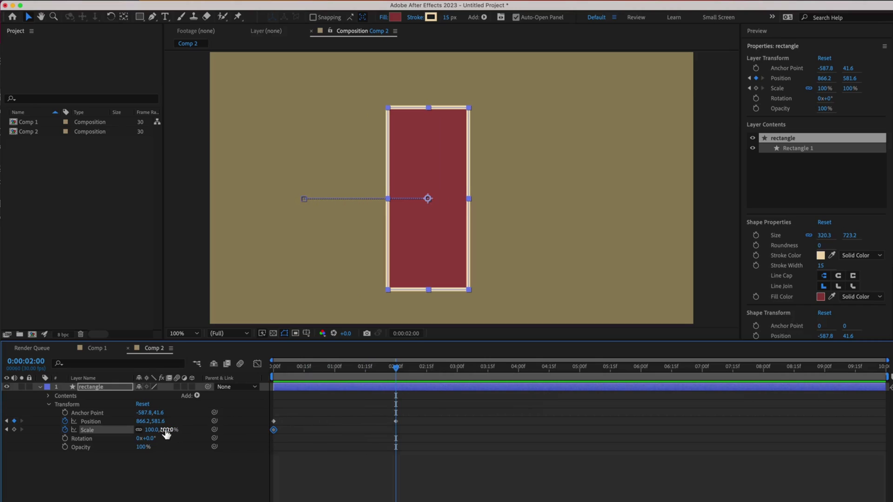
{"action": "left_click_drag", "start_coordinate": [165, 429], "coordinate": [138, 431]}
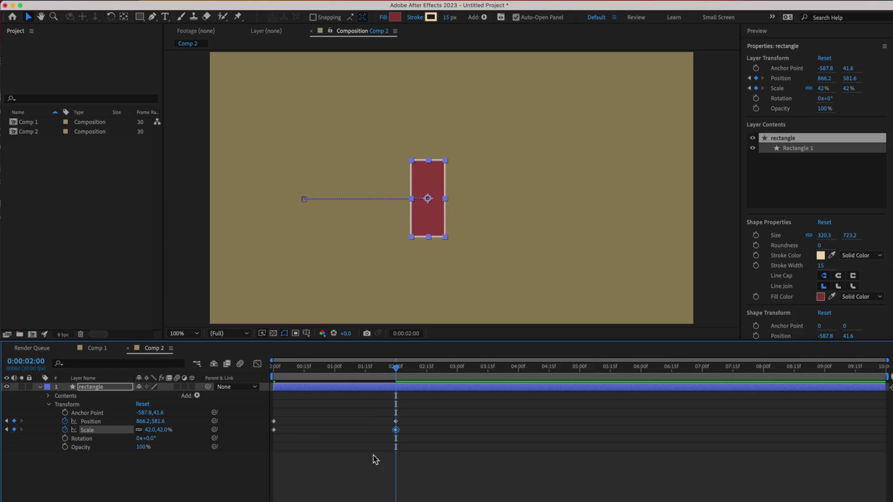
{"action": "left_click", "coordinate": [374, 453]}
{"action": "left_click_drag", "start_coordinate": [398, 370], "coordinate": [352, 385]}
{"action": "key", "text": "Home"}
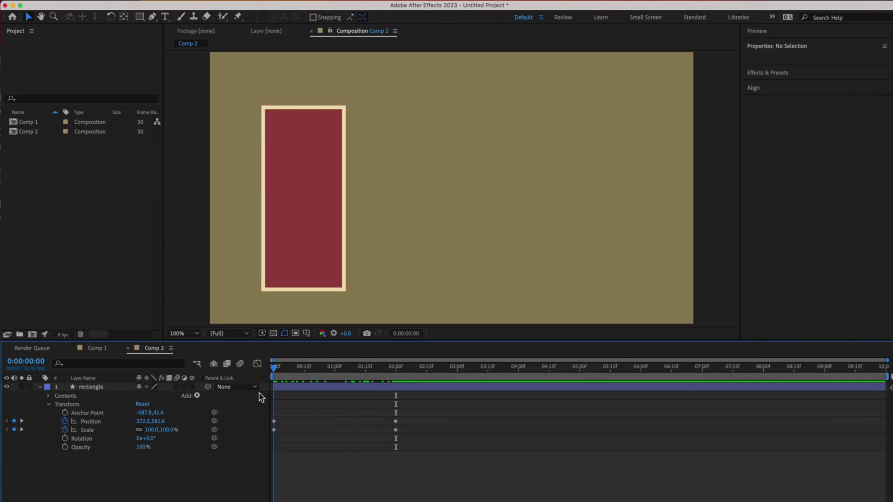
{"action": "key", "text": "space"}
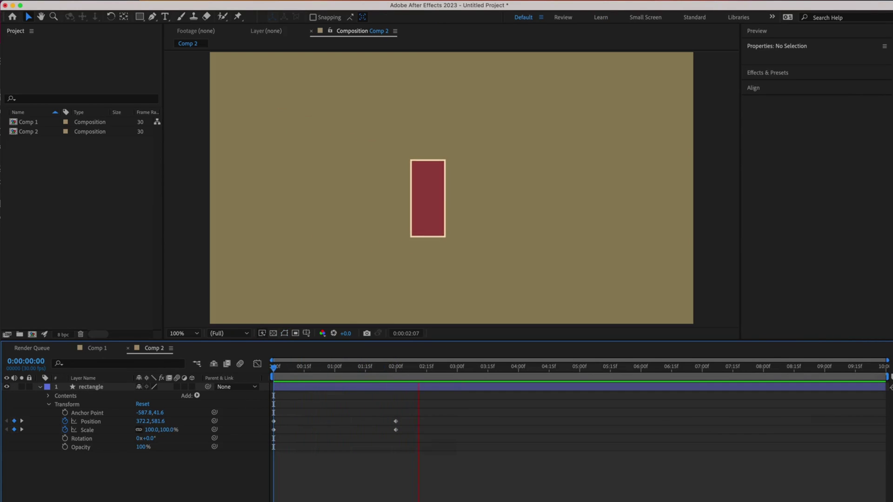
{"action": "key", "text": "space"}
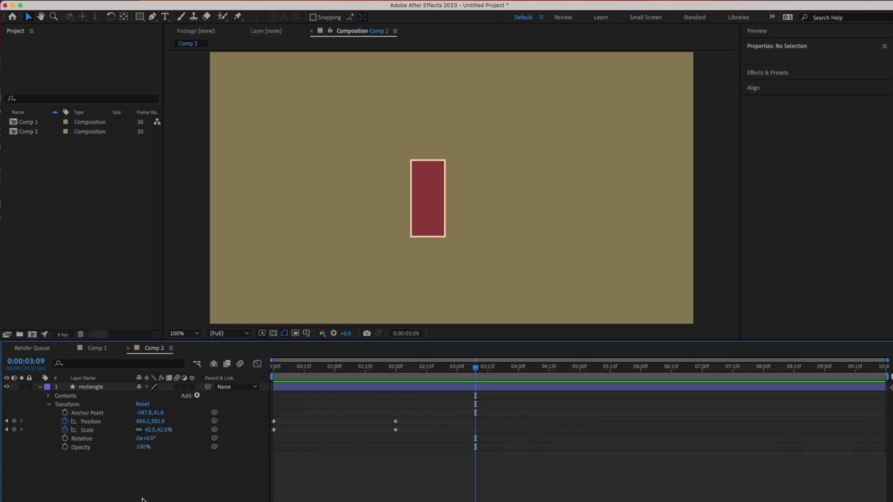
{"action": "left_click", "coordinate": [436, 224]}
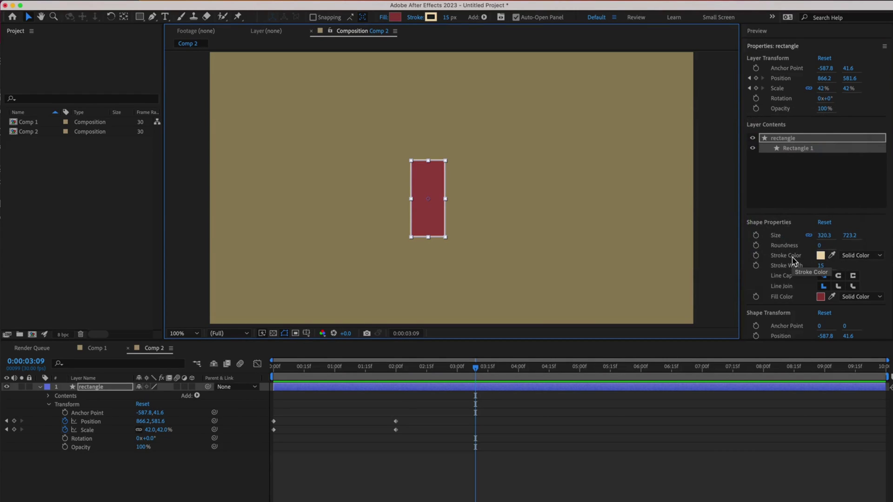
{"action": "left_click", "coordinate": [415, 18]}
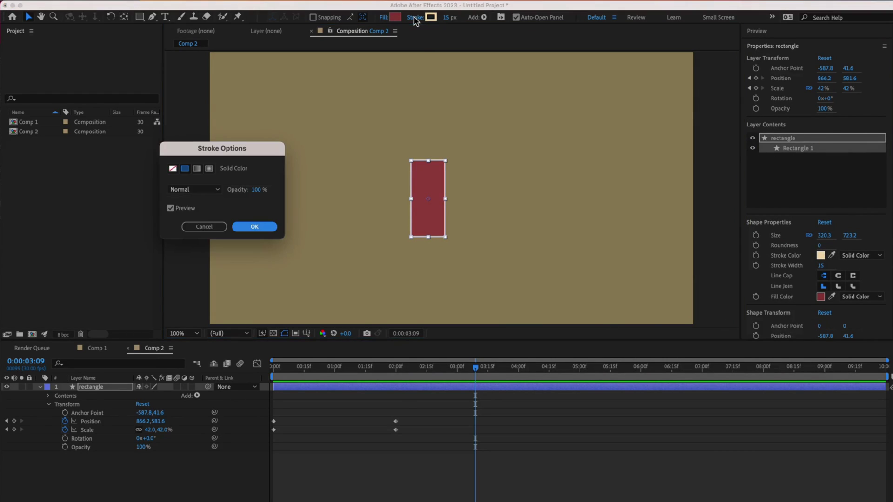
{"action": "left_click", "coordinate": [172, 169]}
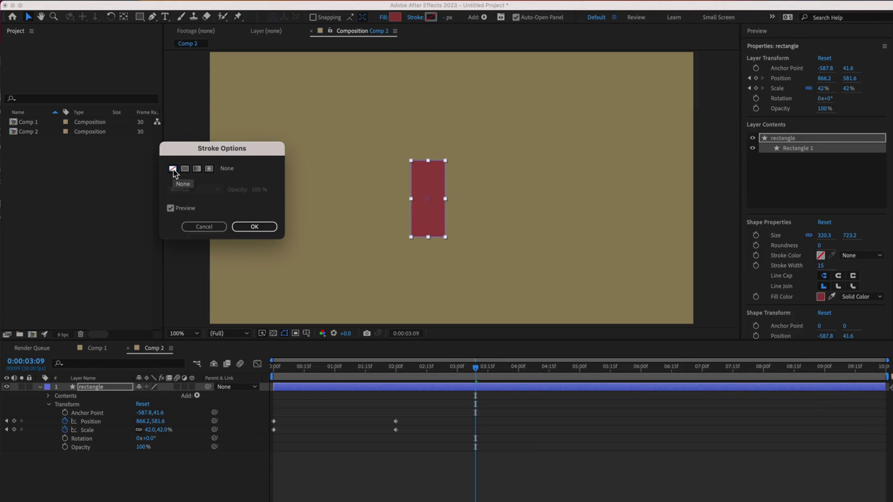
{"action": "left_click", "coordinate": [256, 227]}
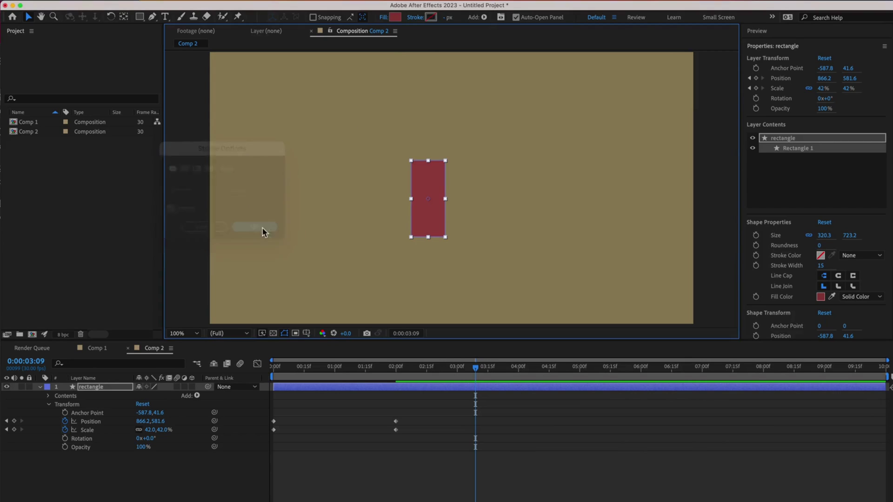
{"action": "left_click", "coordinate": [538, 257]}
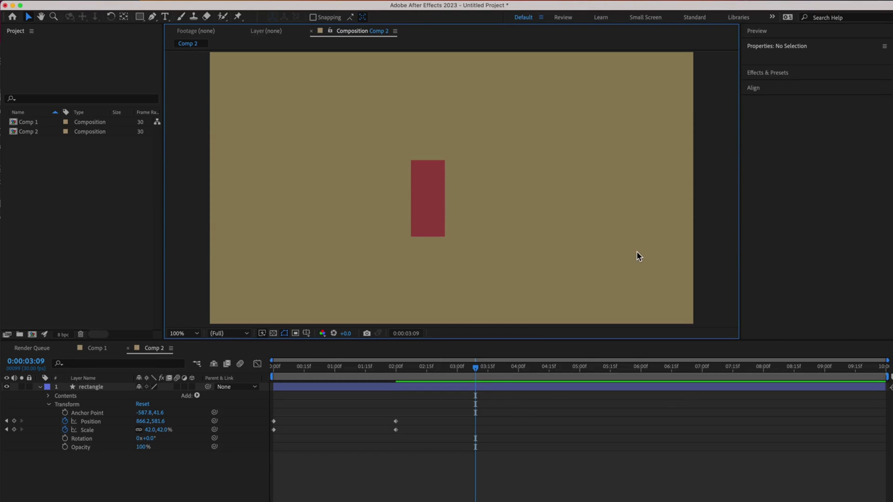
{"action": "key", "text": "super+a"}
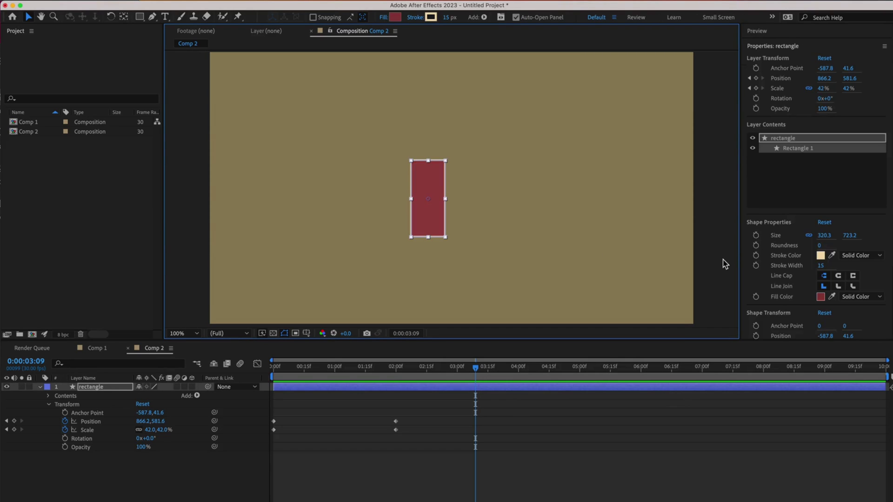
{"action": "left_click", "coordinate": [724, 264]}
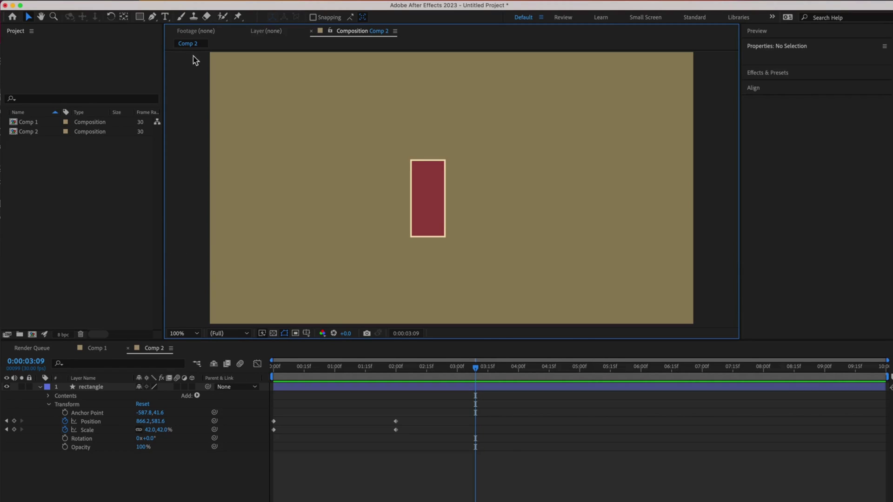
Draw a 408.9 × 408.9 maroon circle left of the rectangle with the Ellipse tool
{"action": "left_click", "coordinate": [139, 17]}
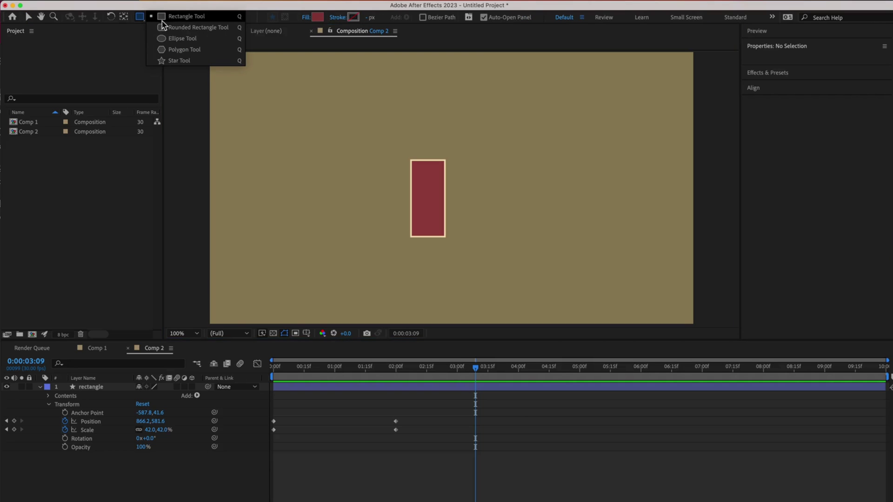
{"action": "left_click", "coordinate": [184, 39]}
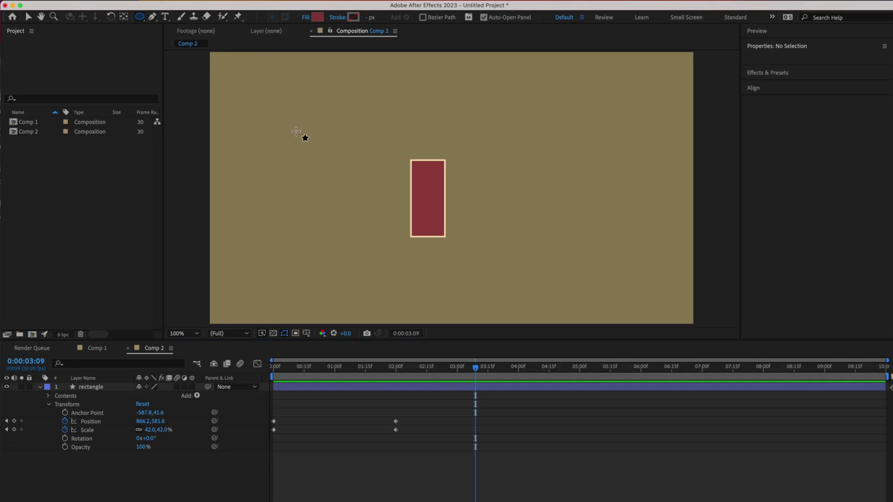
{"action": "mouse_move", "coordinate": [289, 117]}
{"action": "left_mouse_down"}
{"action": "mouse_move", "coordinate": [295, 173]}
{"action": "mouse_move", "coordinate": [324, 218]}
{"action": "left_mouse_up"}
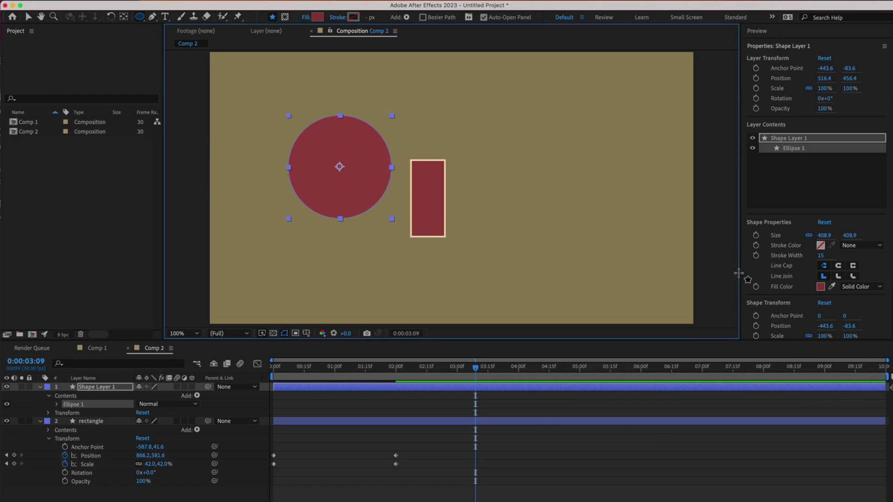
Give the circle a solid stroke sampled from the rectangle's cream outline
{"action": "left_click", "coordinate": [873, 247]}
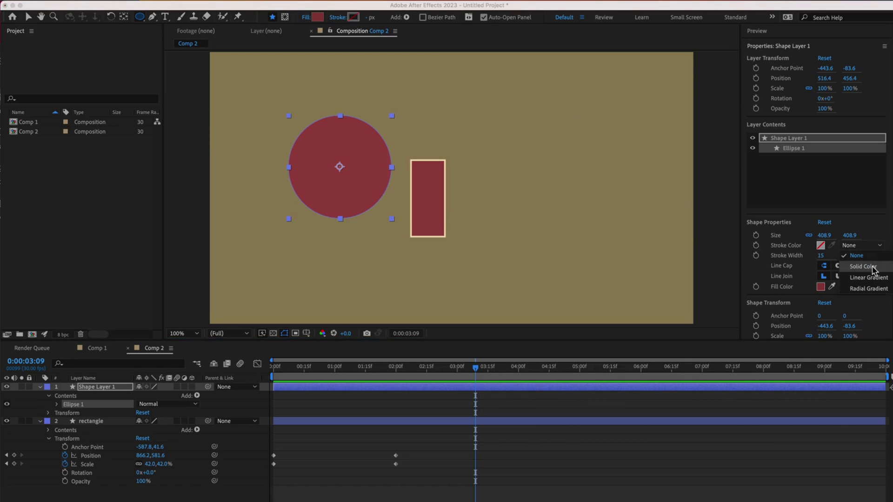
{"action": "left_click", "coordinate": [873, 268]}
{"action": "left_click", "coordinate": [832, 245]}
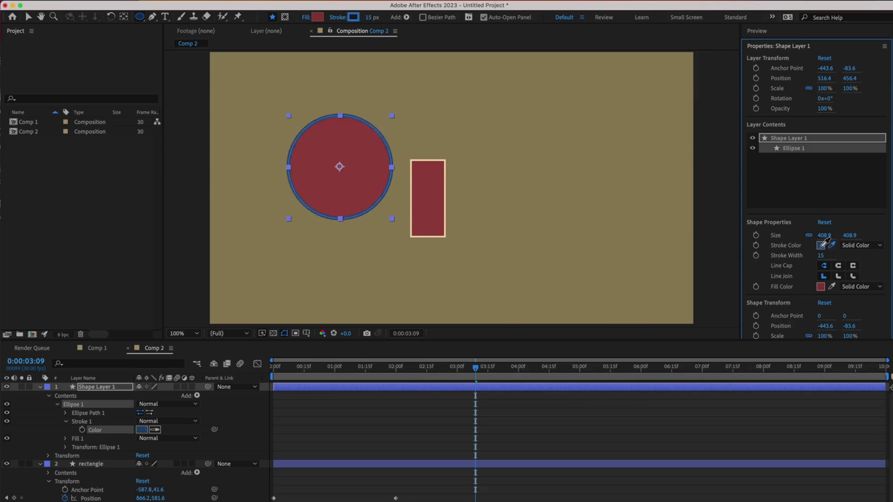
{"action": "left_click", "coordinate": [450, 208]}
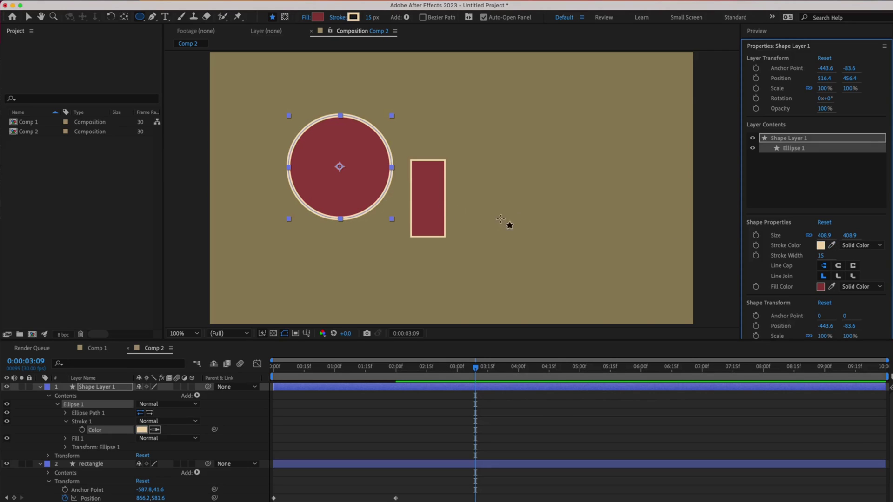
{"action": "key", "text": "v"}
{"action": "left_click", "coordinate": [699, 235]}
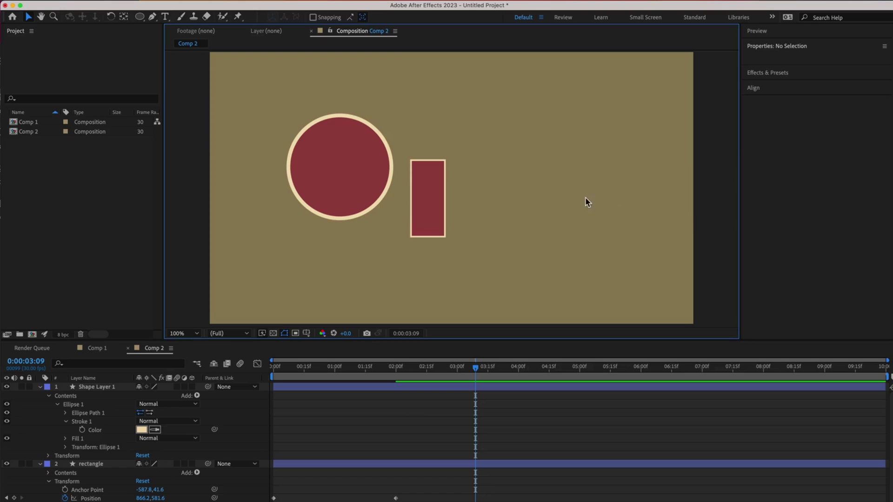
Move the circle to the lower left and rename its layer 'circle'
{"action": "left_click_drag", "start_coordinate": [346, 190], "coordinate": [277, 294]}
{"action": "key", "text": "space"}
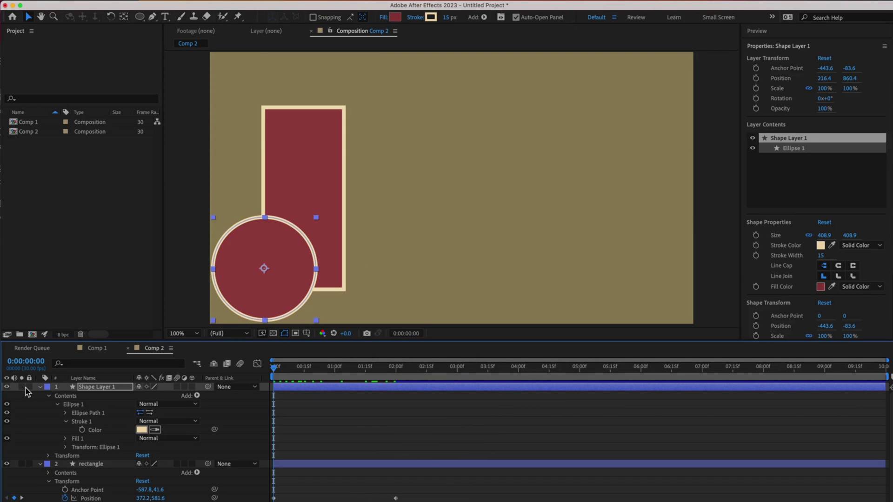
{"action": "key", "text": "Return"}
{"action": "type", "text": "circle"}
{"action": "key", "text": "Return"}
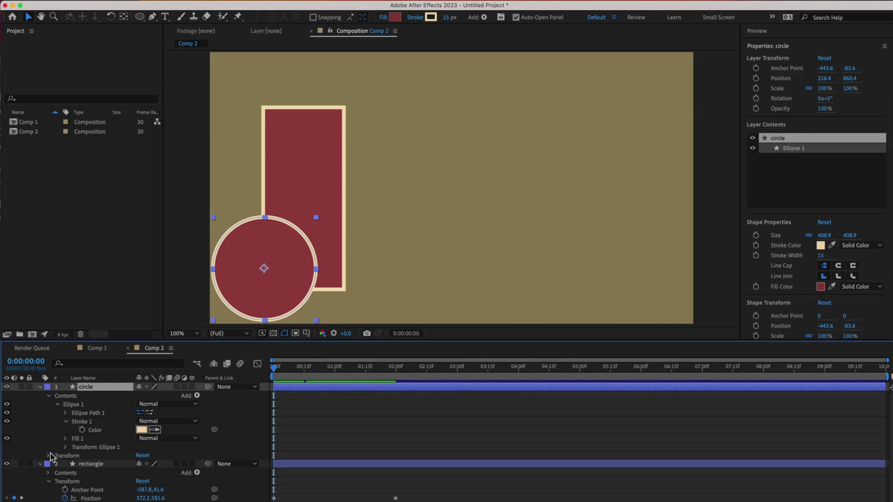
{"action": "left_click", "coordinate": [40, 463]}
{"action": "left_click", "coordinate": [48, 396]}
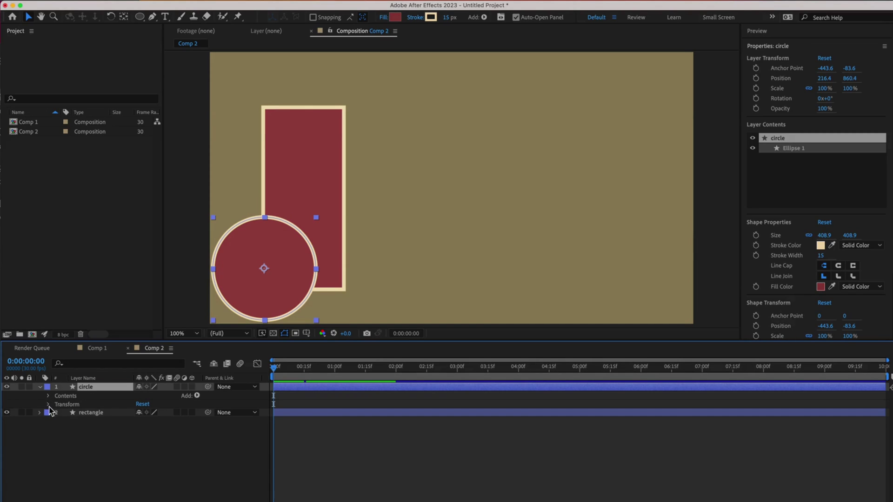
{"action": "left_click", "coordinate": [48, 404]}
Keyframe the circle's Position from 216.4,860.4 to 1708.4,440.4 by 0:00:02:18
{"action": "left_click", "coordinate": [65, 421]}
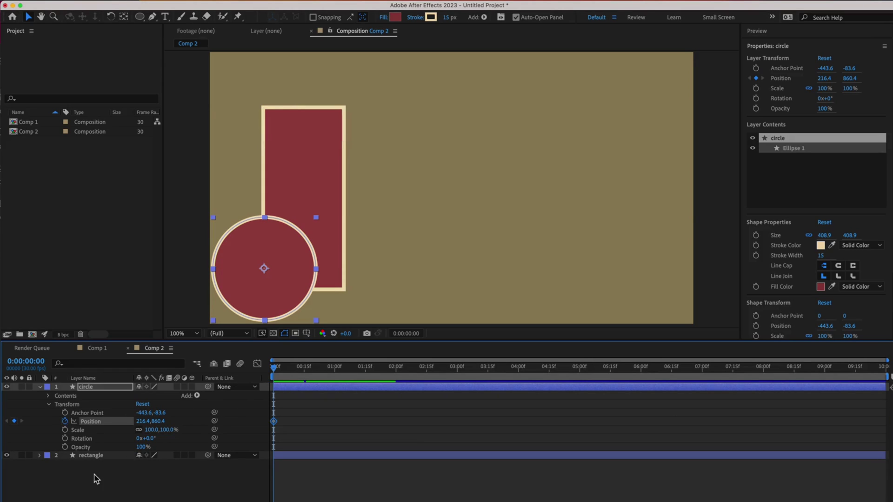
{"action": "left_click_drag", "start_coordinate": [275, 367], "coordinate": [426, 383]}
{"action": "left_click_drag", "start_coordinate": [281, 307], "coordinate": [652, 201]}
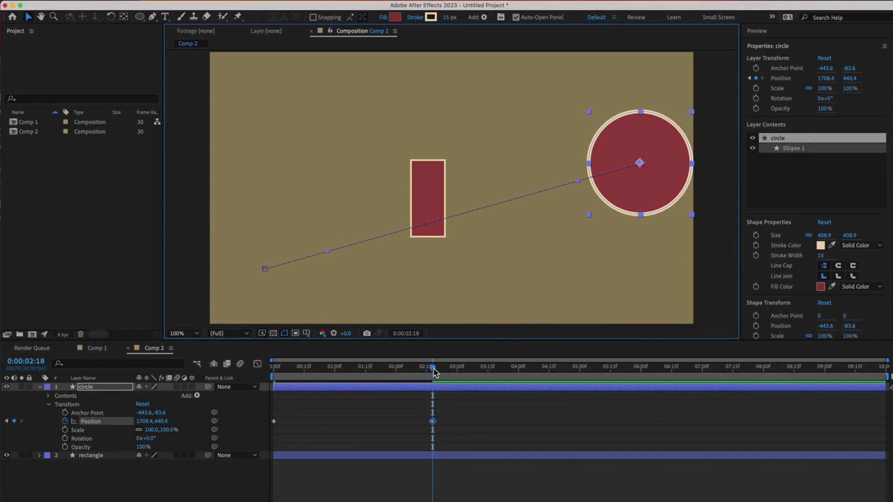
{"action": "key", "text": "Home"}
{"action": "left_click", "coordinate": [479, 484]}
{"action": "key", "text": "space"}
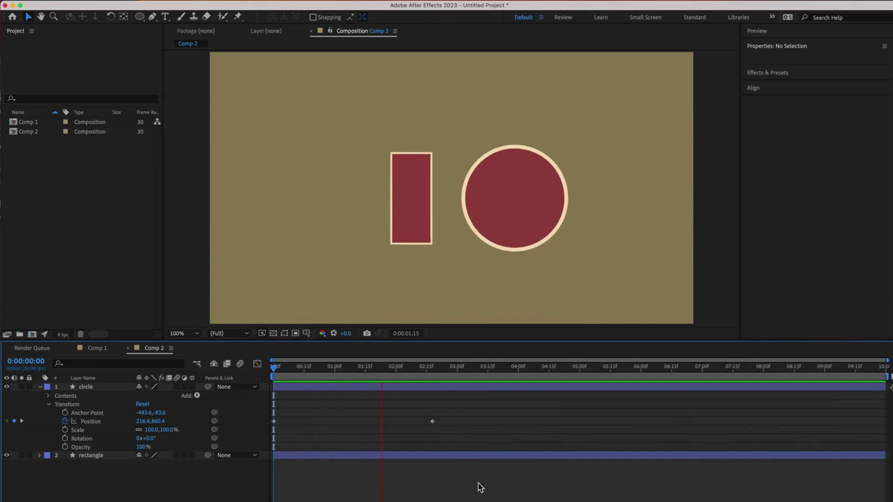
{"action": "key", "text": "space"}
Keyframe the circle's Scale from 100% at 0:00 to 260% later in the timeline
{"action": "left_click_drag", "start_coordinate": [589, 375], "coordinate": [272, 418]}
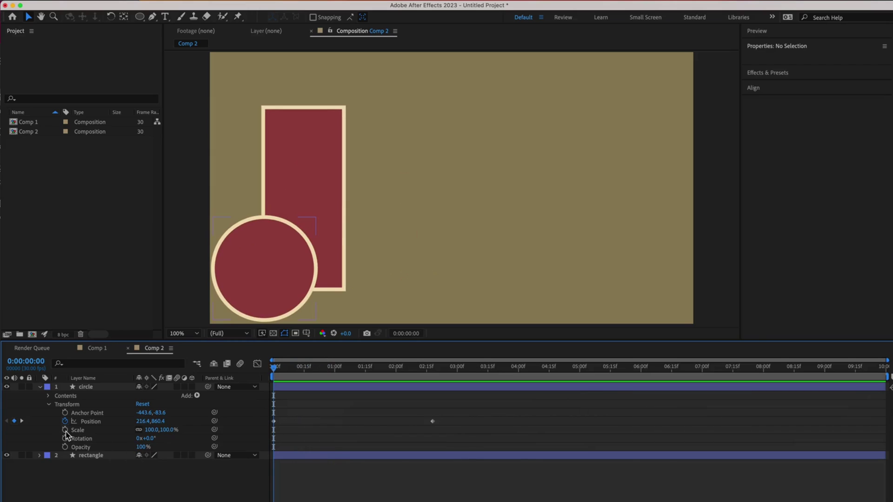
{"action": "left_click", "coordinate": [65, 430]}
{"action": "left_click_drag", "start_coordinate": [274, 367], "coordinate": [447, 385]}
{"action": "left_click_drag", "start_coordinate": [149, 429], "coordinate": [186, 430]}
{"action": "left_click", "coordinate": [332, 494]}
{"action": "key", "text": "space"}
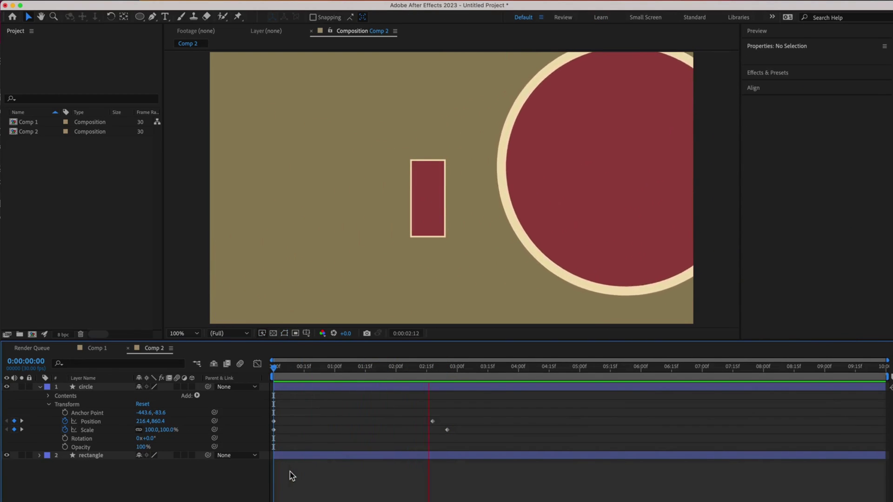
Align the 260% Scale keyframe with the 0:00:02:18 Position keyframe and preview
{"action": "left_click", "coordinate": [431, 422]}
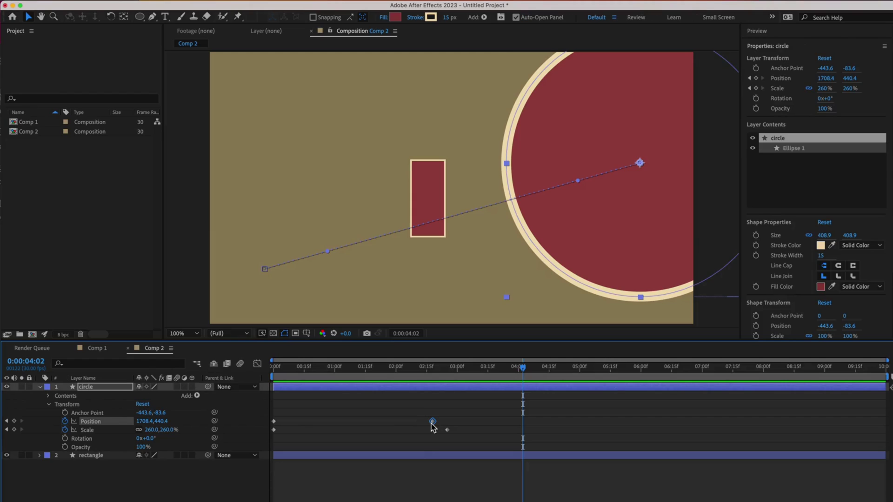
{"action": "mouse_move", "coordinate": [447, 430]}
{"action": "left_mouse_down"}
{"action": "mouse_move", "coordinate": [420, 433]}
{"action": "mouse_move", "coordinate": [432, 433]}
{"action": "left_mouse_up"}
{"action": "left_click", "coordinate": [434, 485]}
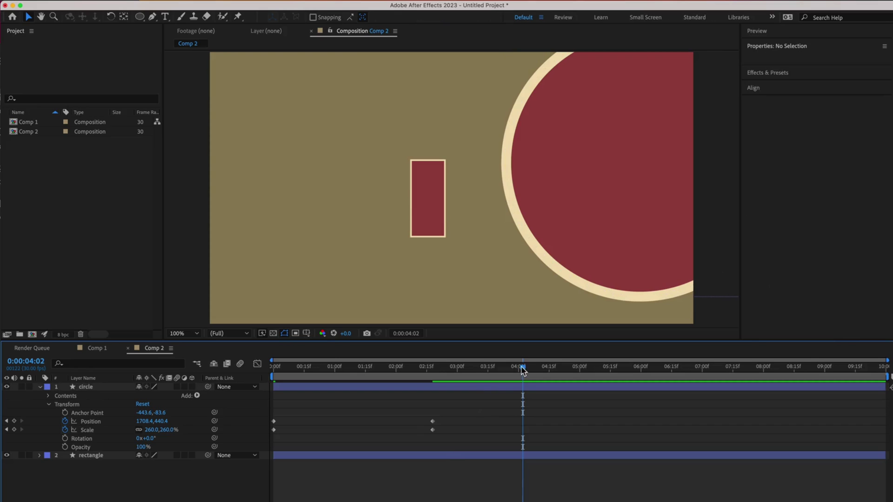
{"action": "left_click_drag", "start_coordinate": [523, 367], "coordinate": [274, 367]}
{"action": "key", "text": "space"}
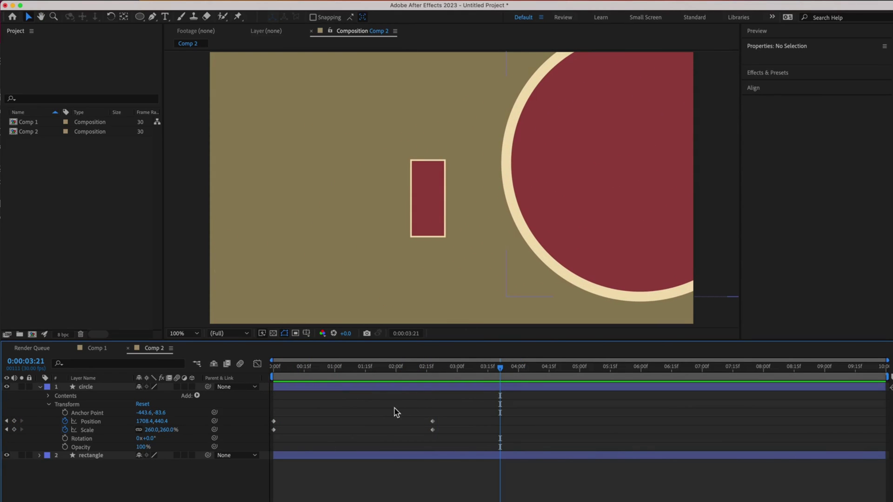
At 0:00:03:21, shrink the circle to 35% and place it at 866.4,328.4 above the rectangle
{"action": "left_click", "coordinate": [651, 277]}
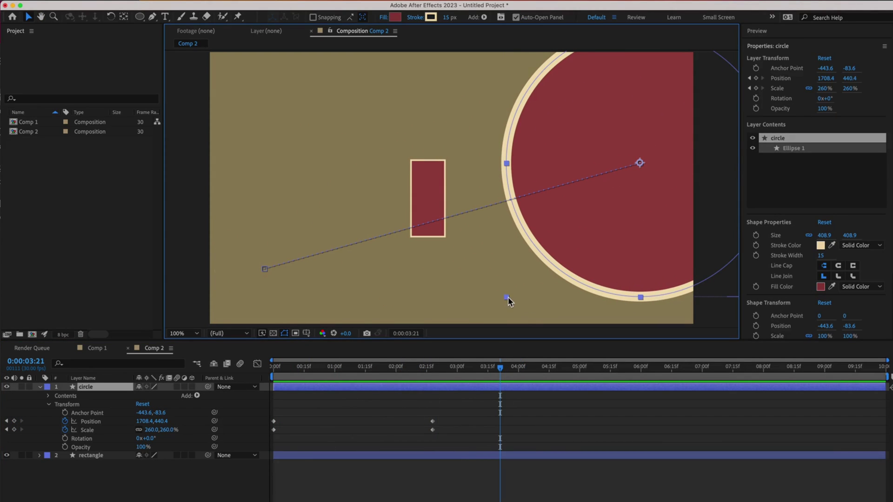
{"action": "left_click_drag", "start_coordinate": [508, 297], "coordinate": [429, 147]}
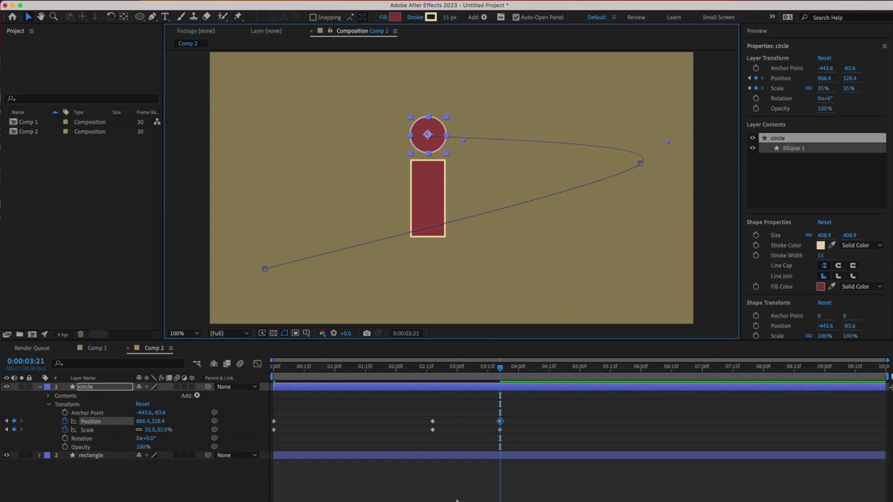
{"action": "left_click", "coordinate": [456, 500]}
{"action": "left_click_drag", "start_coordinate": [500, 367], "coordinate": [261, 442]}
{"action": "key", "text": "space"}
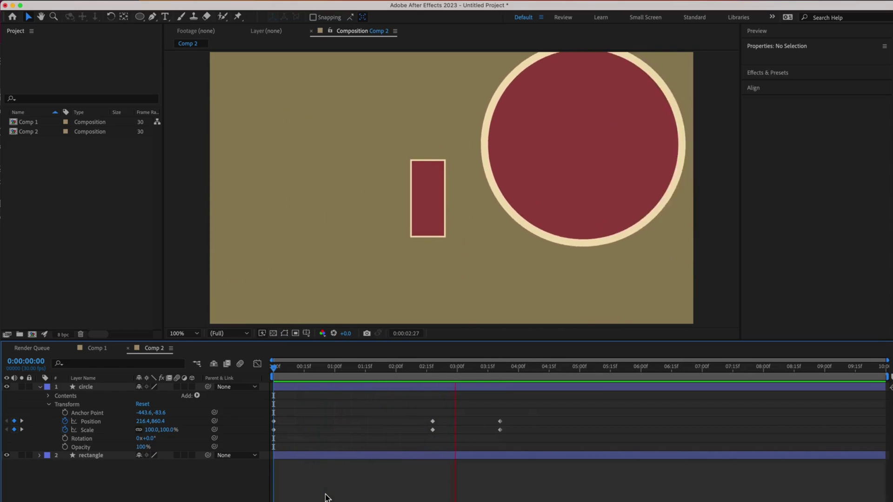
Keyframe the circle's Opacity: 100% at 3:29, 36% at 4:13, back to 100% at 4:23
{"action": "key", "text": "space"}
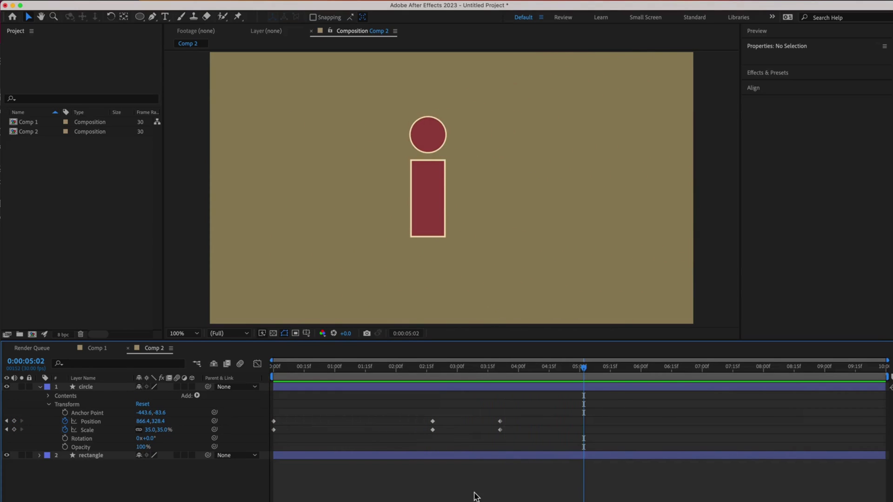
{"action": "left_click_drag", "start_coordinate": [587, 372], "coordinate": [545, 369]}
{"action": "left_click", "coordinate": [65, 447]}
{"action": "left_click_drag", "start_coordinate": [142, 447], "coordinate": [114, 454]}
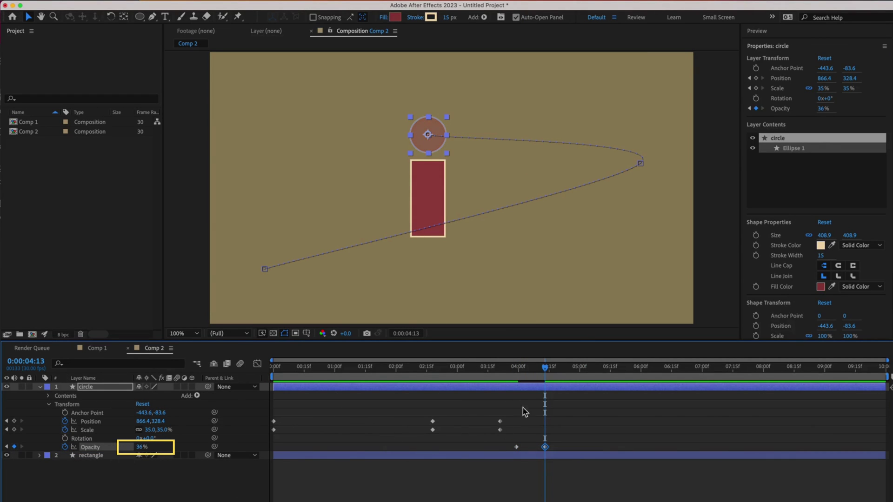
{"action": "left_click_drag", "start_coordinate": [548, 372], "coordinate": [268, 382]}
{"action": "left_click", "coordinate": [516, 447]}
{"action": "key", "text": "ctrl+c"}
{"action": "key", "text": "ctrl+v"}
{"action": "left_click", "coordinate": [321, 481]}
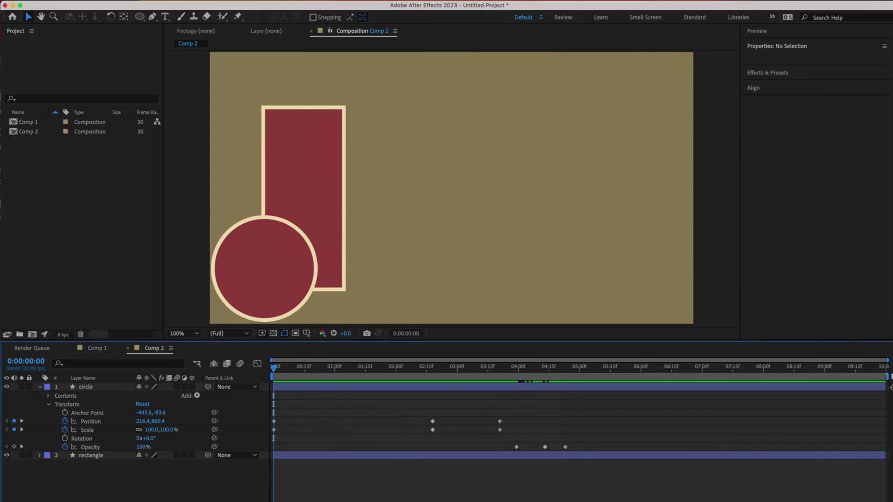
Shift the circle's first keyframes later in time and preview the timing
{"action": "key", "text": "space"}
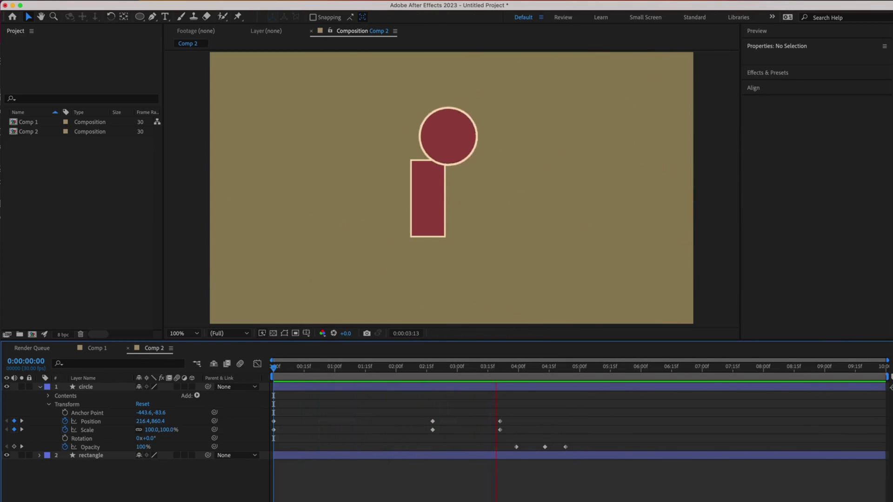
{"action": "key", "text": "space"}
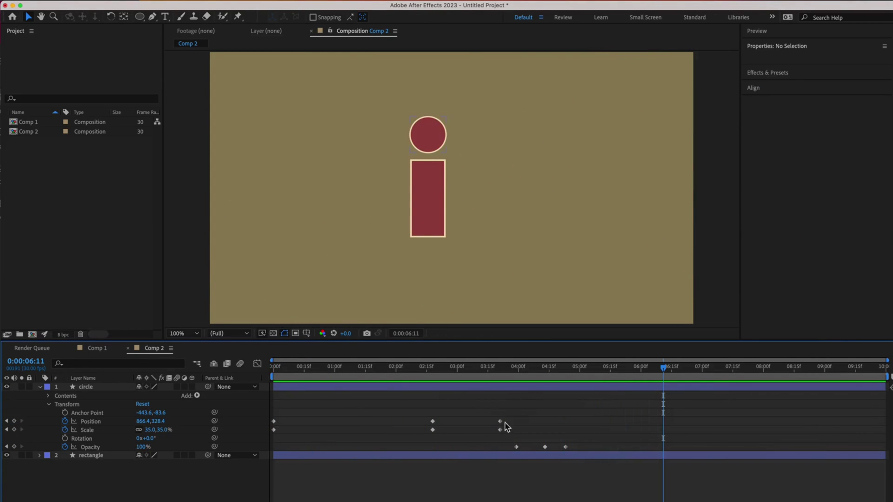
{"action": "left_click_drag", "start_coordinate": [663, 370], "coordinate": [275, 370]}
{"action": "key", "text": "space"}
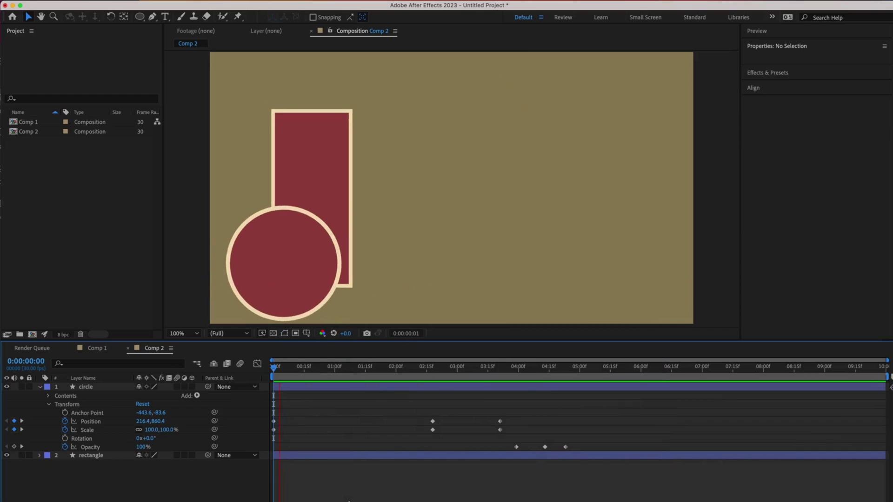
{"action": "key", "text": "space"}
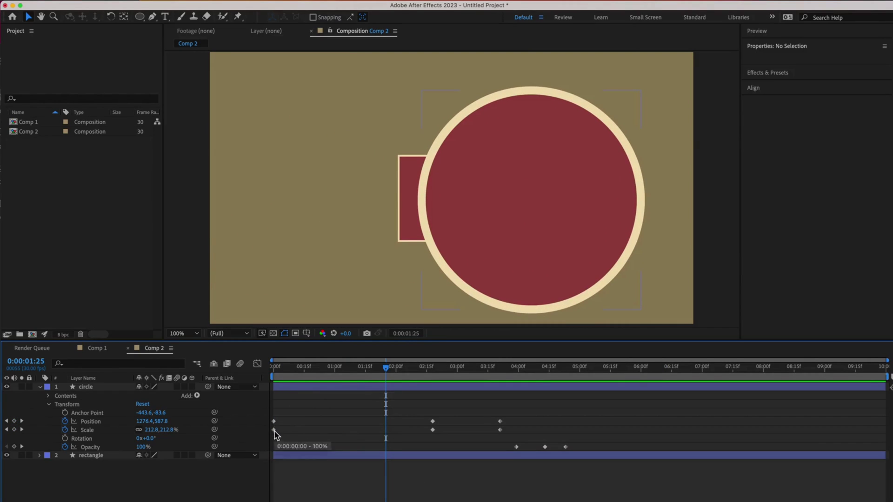
{"action": "left_click_drag", "start_coordinate": [328, 449], "coordinate": [324, 432]}
{"action": "left_click", "coordinate": [377, 399]}
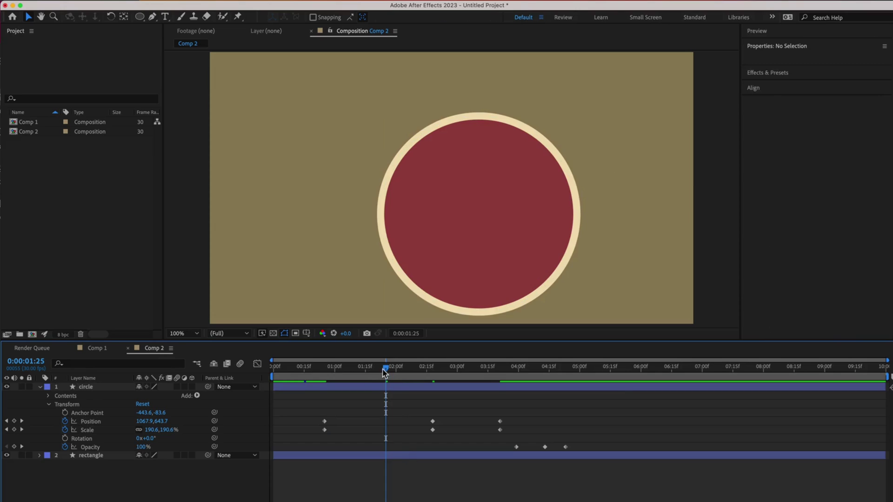
{"action": "key", "text": "Home"}
{"action": "key", "text": "space"}
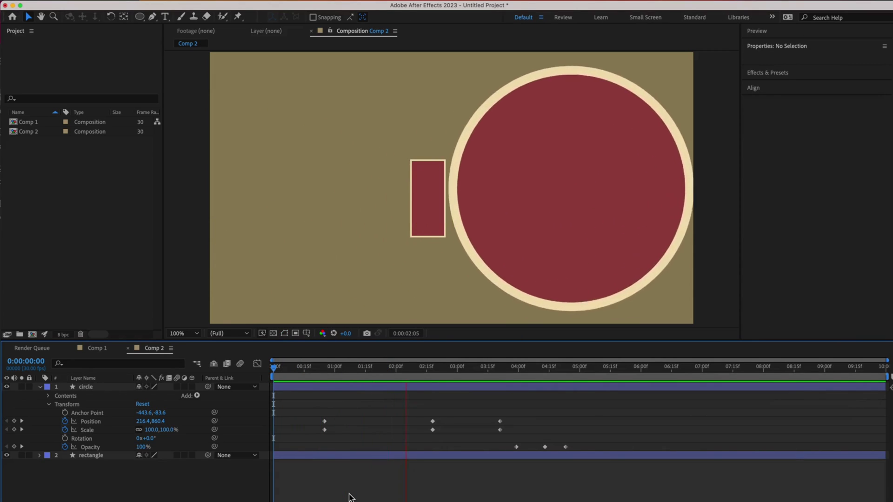
{"action": "key", "text": "space"}
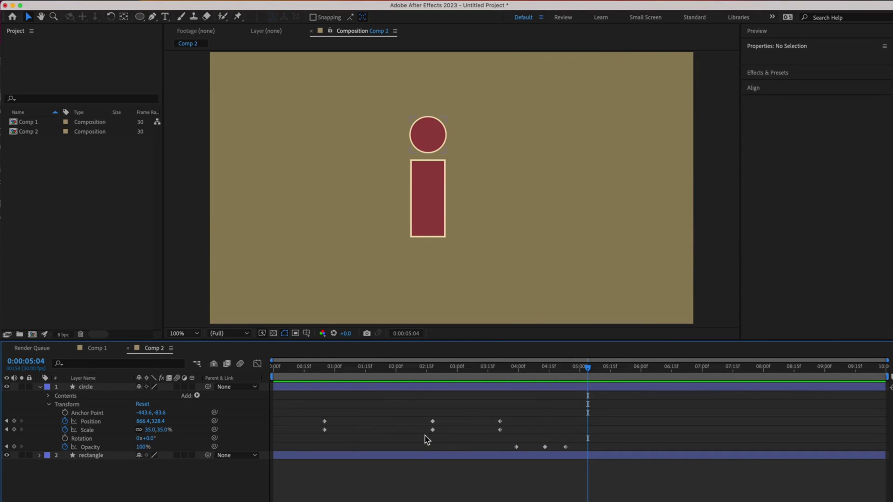
Move the circle's later keyframes earlier in time and preview again
{"action": "left_click_drag", "start_coordinate": [430, 418], "coordinate": [568, 459]}
{"action": "left_click_drag", "start_coordinate": [566, 447], "coordinate": [516, 450]}
{"action": "left_click", "coordinate": [524, 470]}
{"action": "key", "text": "j"}
{"action": "key", "text": "Home"}
{"action": "key", "text": "space"}
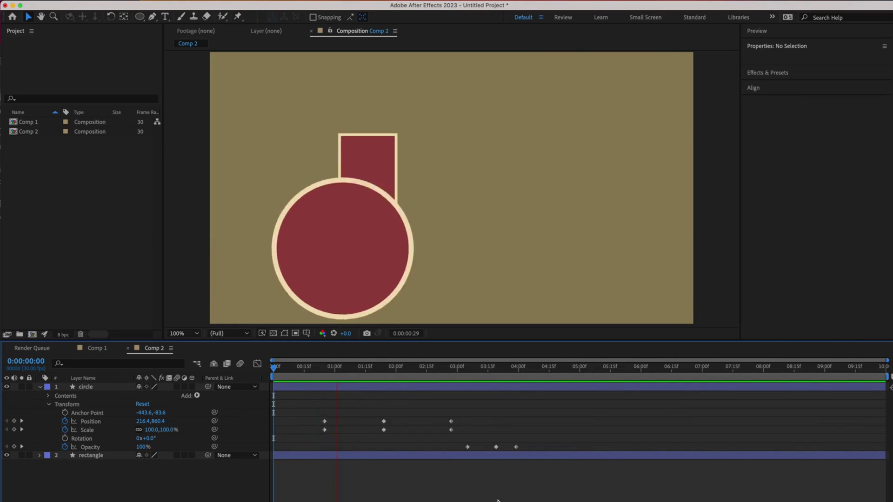
{"action": "key", "text": "space"}
Set the circle layer's in-point to 0:00:00:25 and preview the animation
{"action": "left_click_drag", "start_coordinate": [548, 372], "coordinate": [329, 413]}
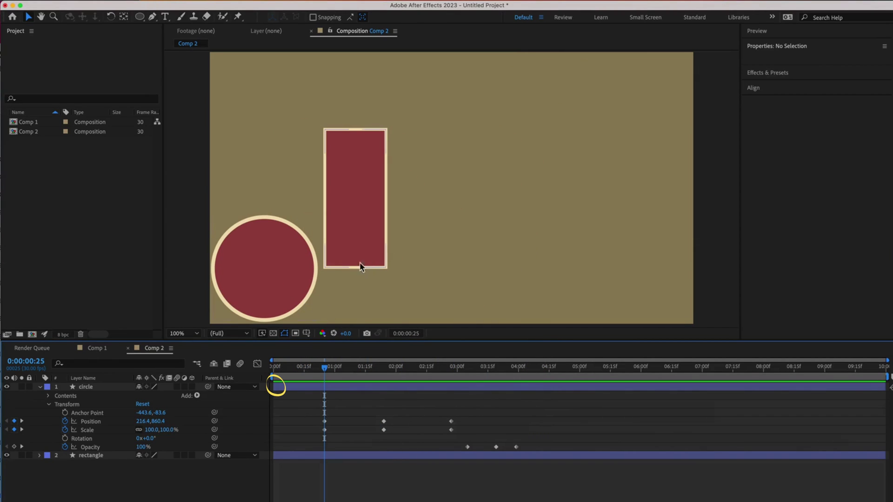
{"action": "left_click", "coordinate": [99, 391]}
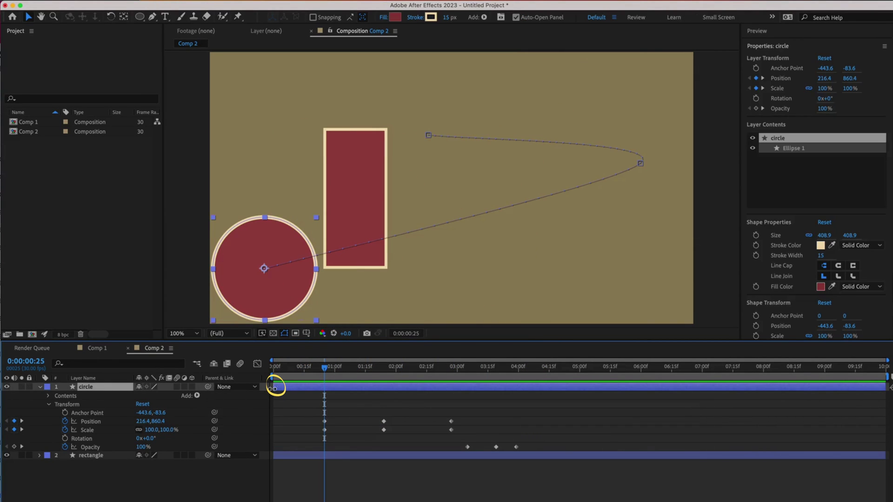
{"action": "left_click_drag", "start_coordinate": [273, 389], "coordinate": [322, 390]}
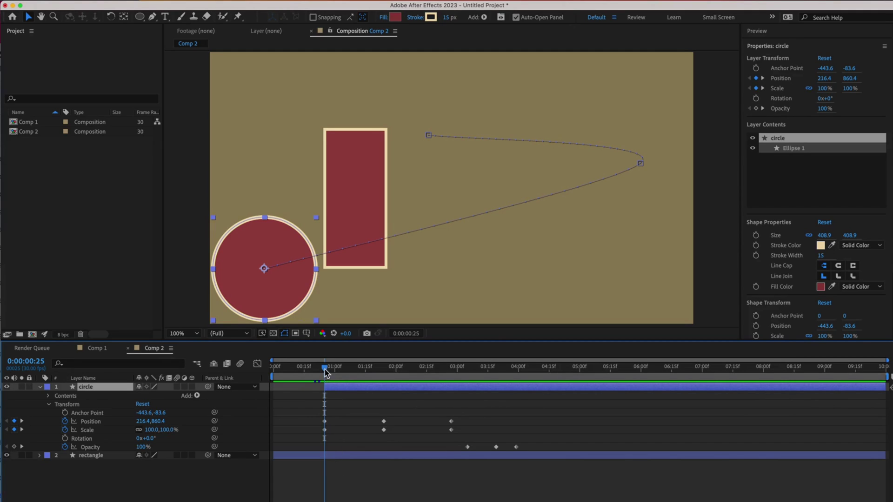
{"action": "key", "text": "Home"}
{"action": "left_click", "coordinate": [308, 496]}
{"action": "key", "text": "space"}
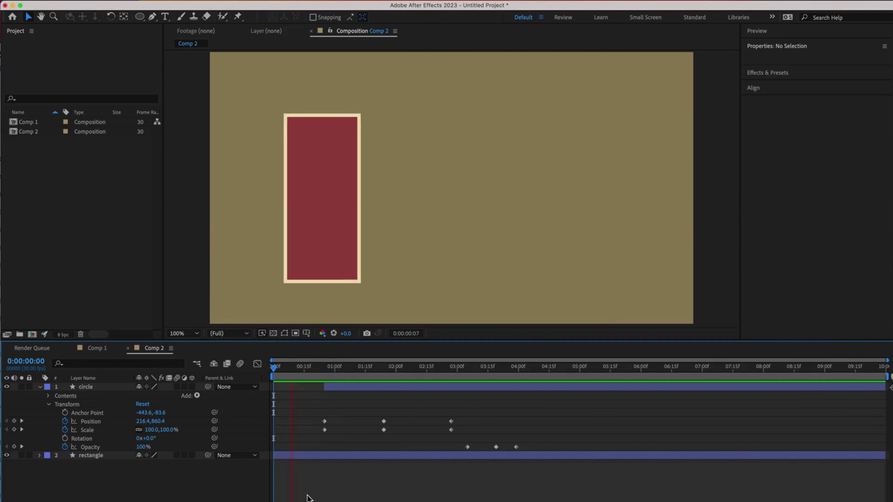
{"action": "key", "text": "space"}
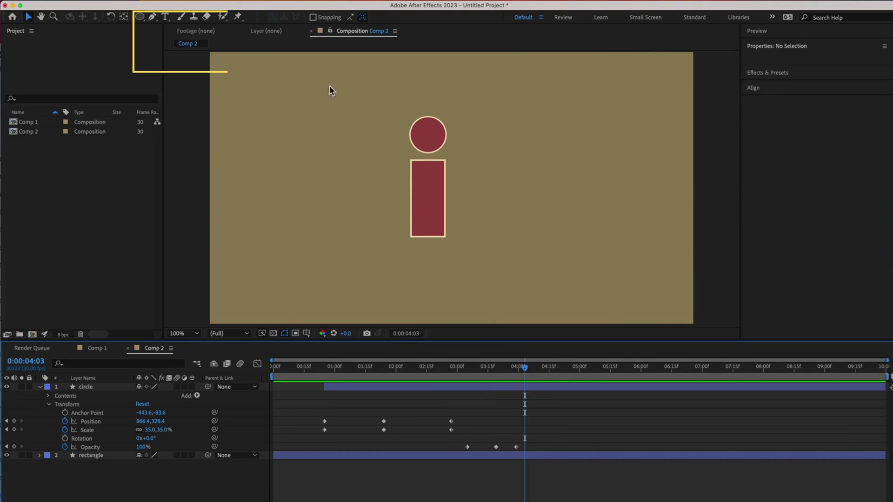
Draw a maroon five-point star with a cream outline to the right of the 'i'
{"action": "left_click", "coordinate": [140, 18]}
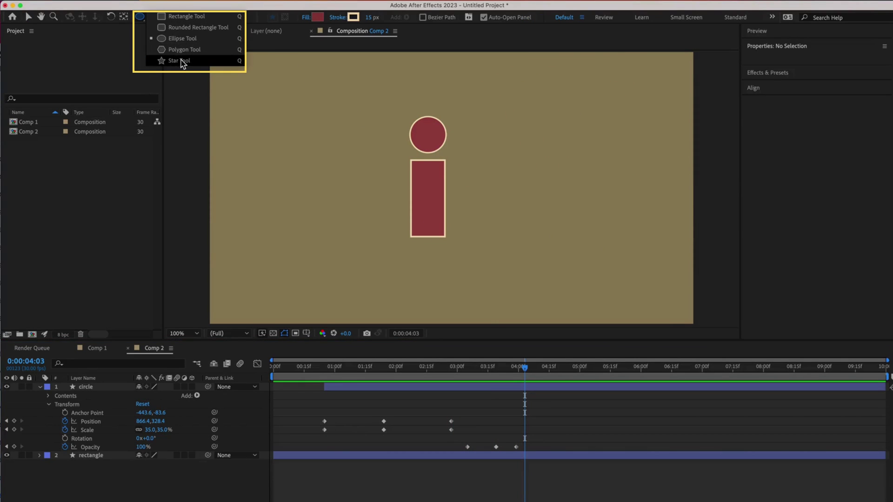
{"action": "left_click", "coordinate": [176, 60]}
{"action": "mouse_move", "coordinate": [529, 142]}
{"action": "left_mouse_down"}
{"action": "mouse_move", "coordinate": [581, 195]}
{"action": "mouse_move", "coordinate": [564, 200]}
{"action": "mouse_move", "coordinate": [604, 244]}
{"action": "left_mouse_up"}
{"action": "key", "text": "v"}
{"action": "left_click", "coordinate": [721, 193]}
Rename the star's shape layer to 'star'
{"action": "left_click", "coordinate": [40, 421]}
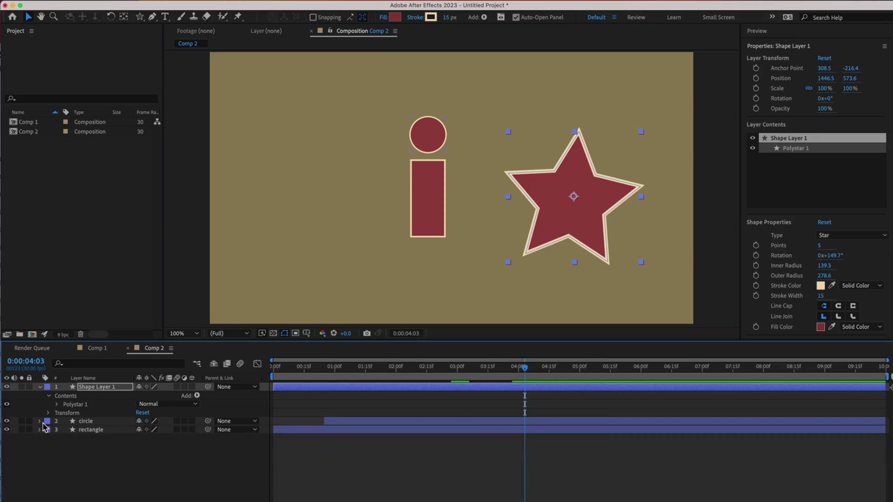
{"action": "type", "text": "star"}
{"action": "key", "text": "Return"}
{"action": "left_click", "coordinate": [49, 395]}
{"action": "left_click", "coordinate": [49, 396]}
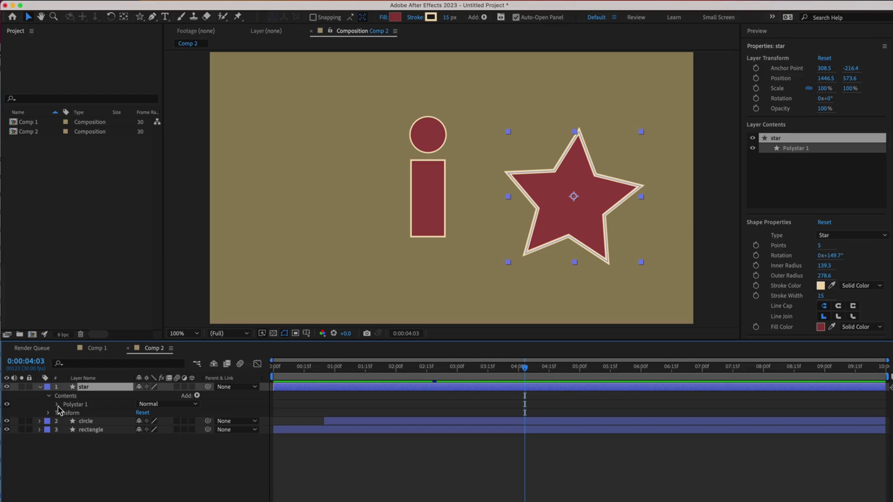
Expand the Polystar path and try 3 points, then undo back to a five-point star
{"action": "left_click", "coordinate": [57, 404]}
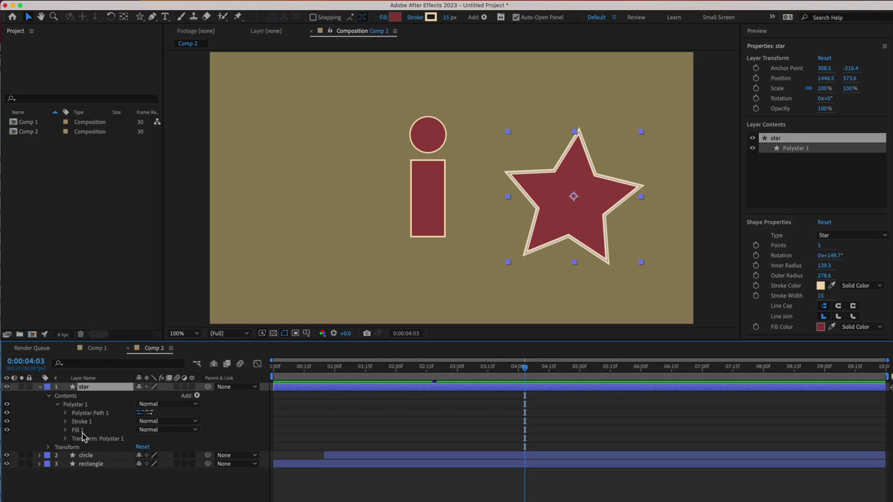
{"action": "left_click", "coordinate": [66, 413]}
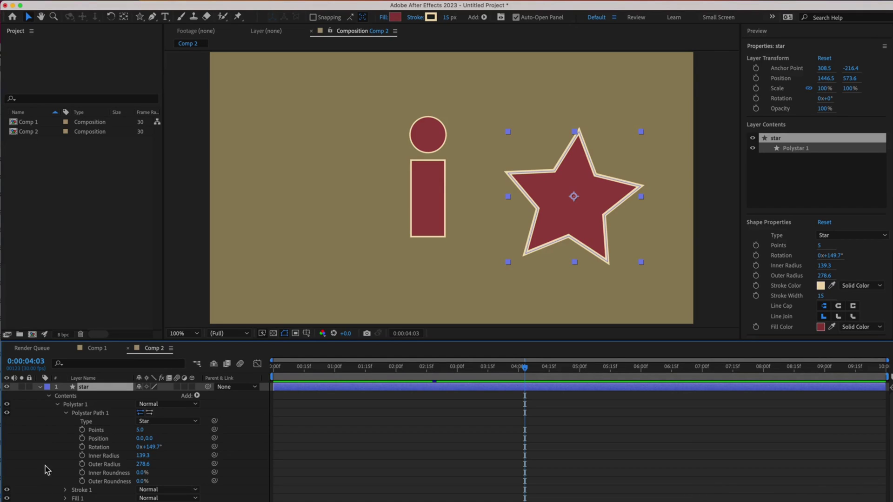
{"action": "left_click", "coordinate": [141, 430]}
{"action": "type", "text": "3"}
{"action": "left_click", "coordinate": [67, 469]}
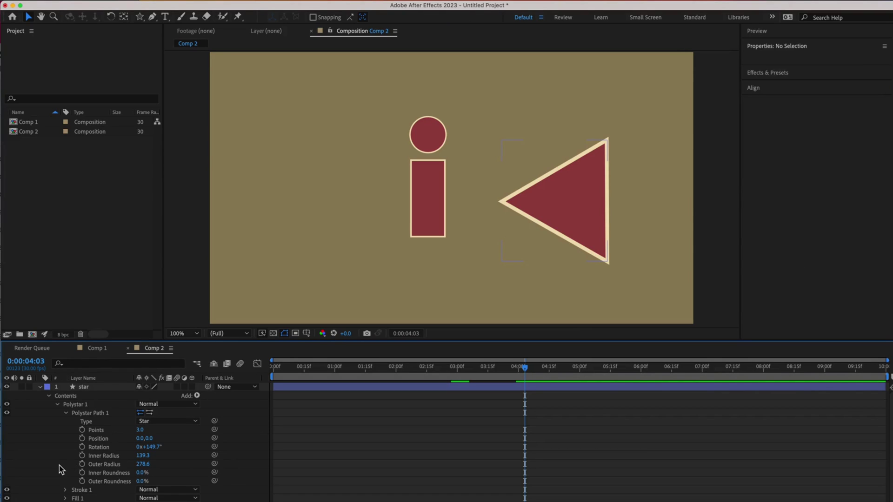
{"action": "key", "text": "super+z"}
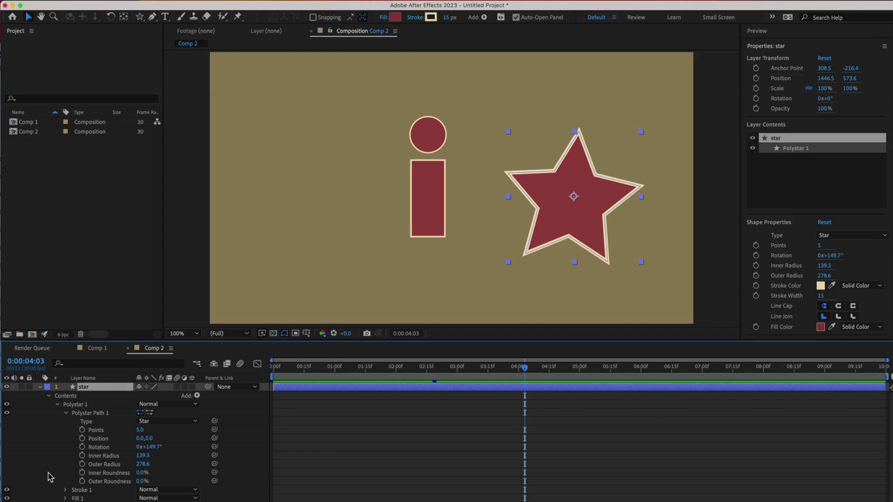
Set the star's inner radius to 116.3, outer radius to 321.6 and outer roundness to 0%
{"action": "mouse_move", "coordinate": [142, 455]}
{"action": "left_mouse_down"}
{"action": "mouse_move", "coordinate": [172, 456]}
{"action": "mouse_move", "coordinate": [126, 462]}
{"action": "mouse_move", "coordinate": [205, 464]}
{"action": "mouse_move", "coordinate": [107, 464]}
{"action": "mouse_move", "coordinate": [167, 464]}
{"action": "mouse_move", "coordinate": [154, 478]}
{"action": "mouse_move", "coordinate": [167, 473]}
{"action": "mouse_move", "coordinate": [107, 473]}
{"action": "mouse_move", "coordinate": [290, 484]}
{"action": "mouse_move", "coordinate": [142, 482]}
{"action": "left_mouse_up"}
{"action": "left_click", "coordinate": [140, 481]}
{"action": "type", "text": "0"}
{"action": "key", "text": "Return"}
Drag the star layer's in-point to 0:00:02:24 and preview the animation
{"action": "left_click", "coordinate": [235, 482]}
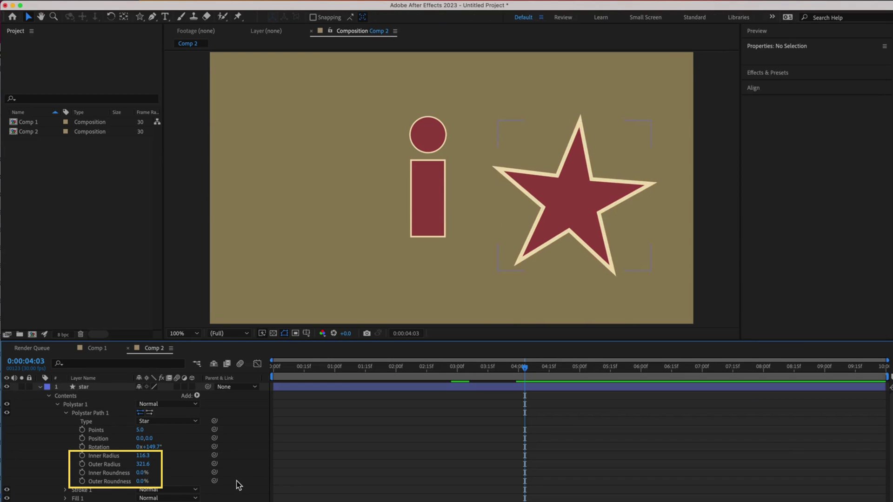
{"action": "left_click", "coordinate": [568, 219]}
{"action": "left_click_drag", "start_coordinate": [525, 371], "coordinate": [444, 388]}
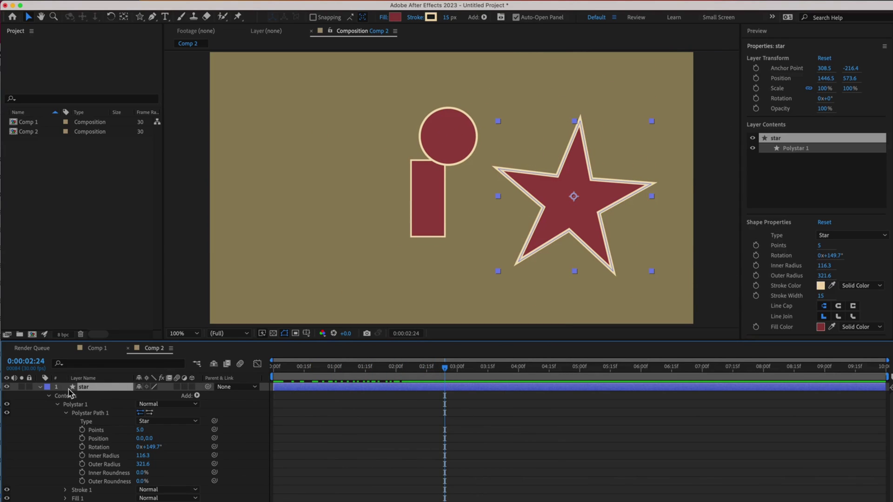
{"action": "left_click_drag", "start_coordinate": [272, 387], "coordinate": [444, 390]}
{"action": "key", "text": "space"}
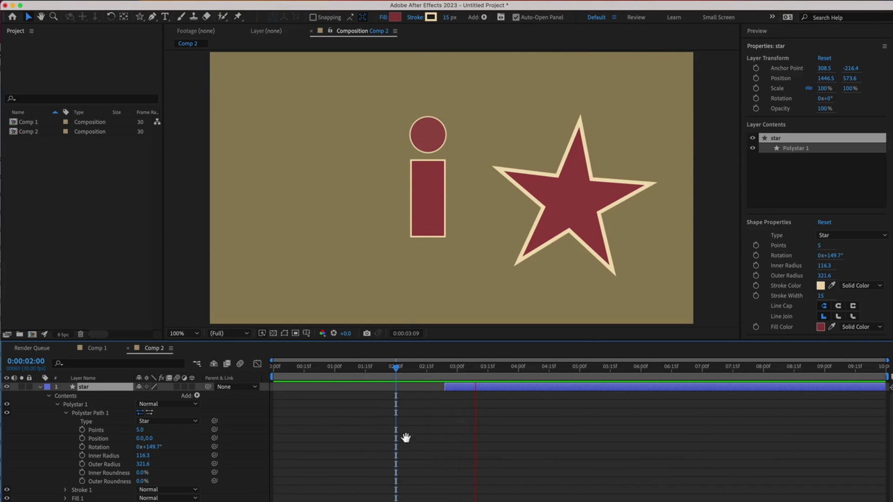
{"action": "key", "text": "space"}
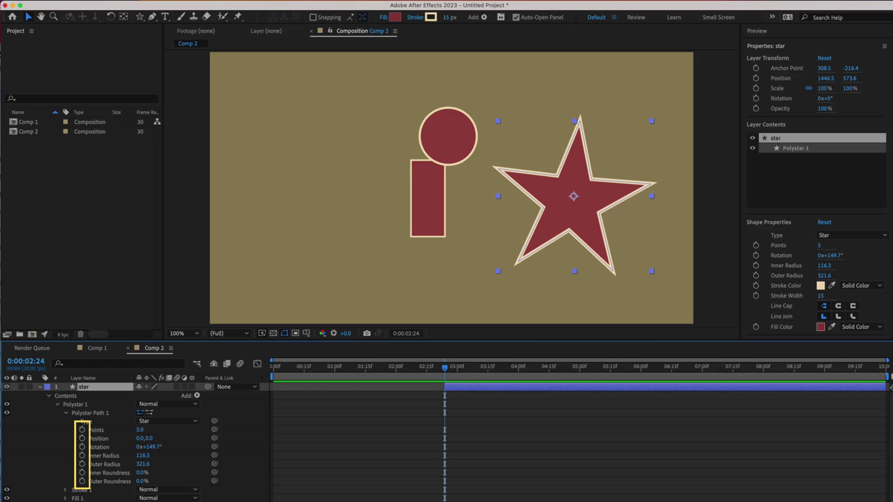
Keyframe the star's outer roundness from 0% at 0:00:02:24 to 238% at 0:00:04:03
{"action": "left_click", "coordinate": [82, 481]}
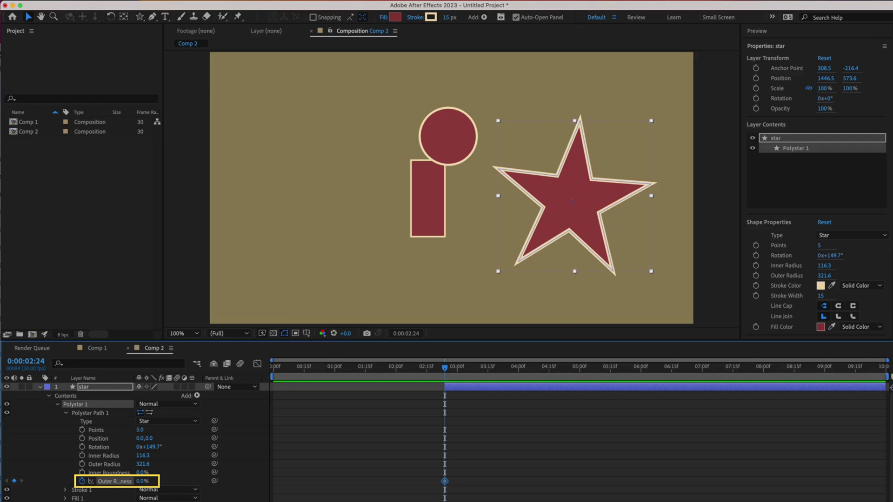
{"action": "left_click_drag", "start_coordinate": [449, 372], "coordinate": [524, 376]}
{"action": "left_click_drag", "start_coordinate": [142, 485], "coordinate": [263, 486]}
{"action": "left_click", "coordinate": [547, 398]}
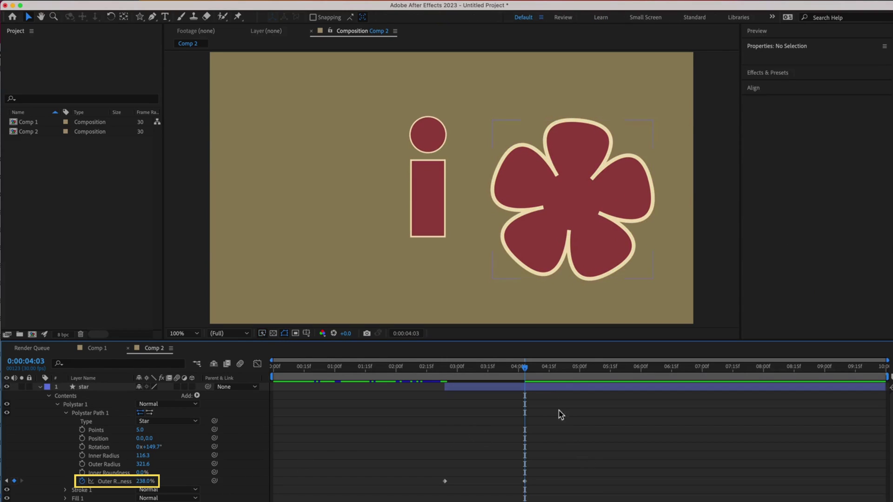
Preview the flower morph and shift the star layer to start slightly earlier, around 0:00:02:14
{"action": "left_click_drag", "start_coordinate": [525, 395], "coordinate": [440, 405]}
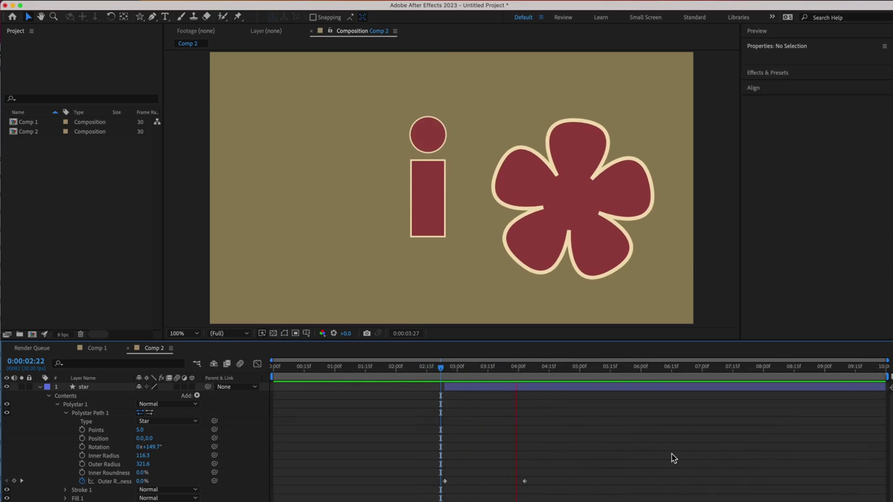
{"action": "key", "text": "space"}
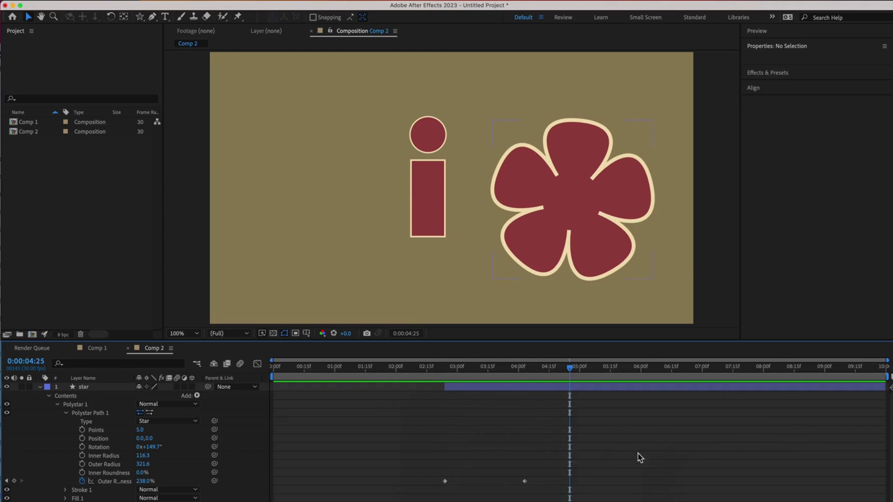
{"action": "left_click", "coordinate": [448, 389]}
{"action": "left_click_drag", "start_coordinate": [446, 388], "coordinate": [424, 387]}
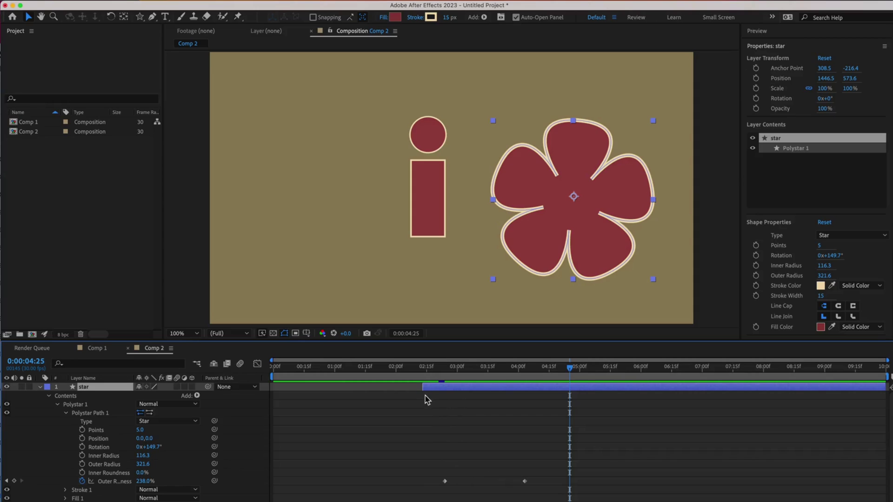
{"action": "left_click_drag", "start_coordinate": [569, 370], "coordinate": [425, 370]}
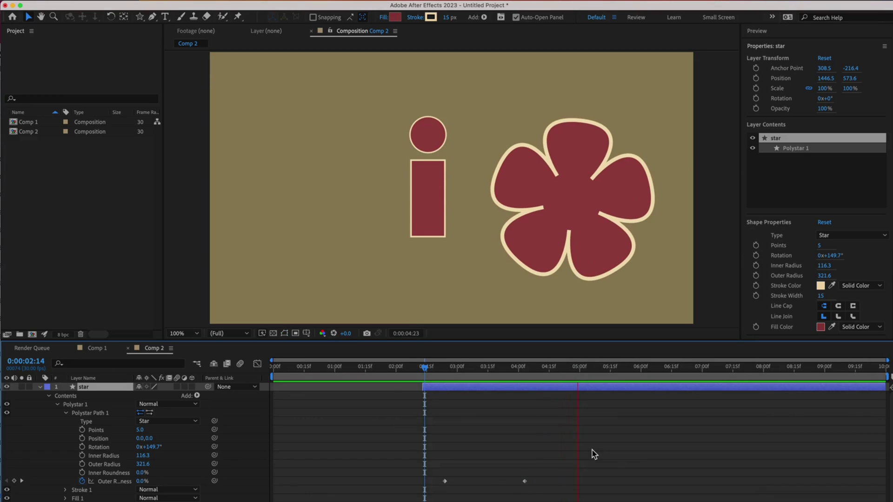
Collapse the star's Contents and expand its Transform properties
{"action": "key", "text": "space"}
{"action": "left_click", "coordinate": [640, 327]}
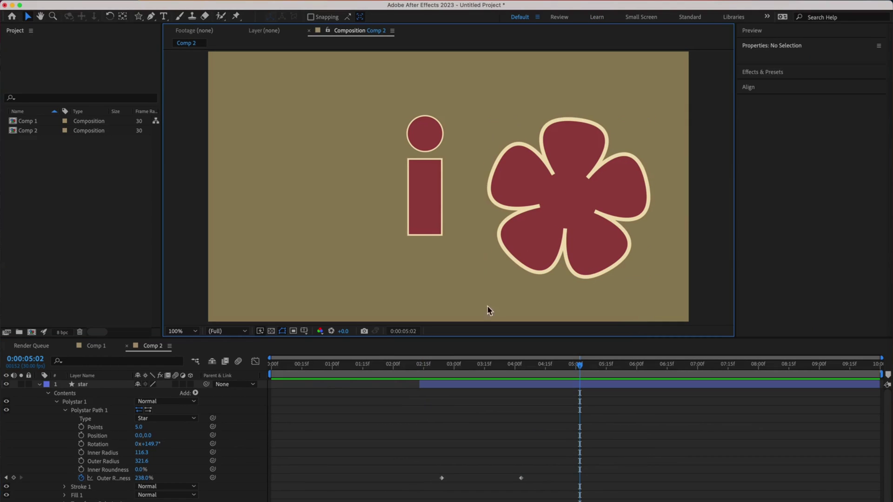
{"action": "left_click", "coordinate": [57, 402]}
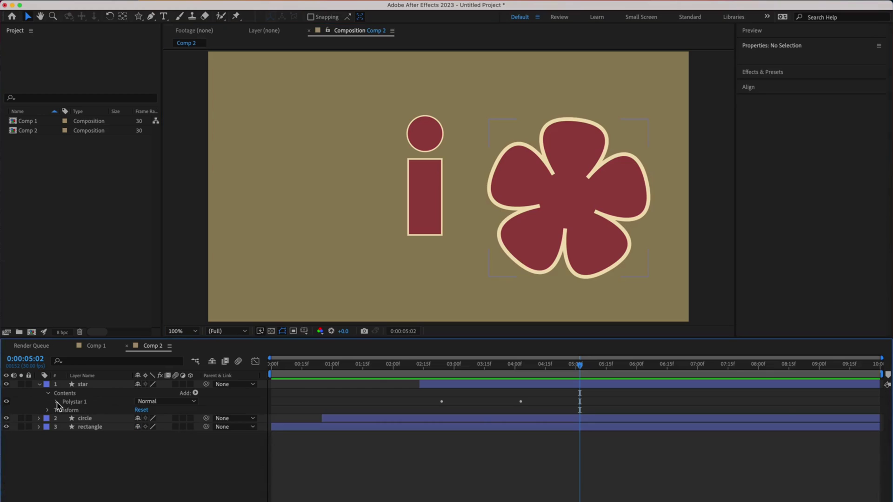
{"action": "left_click", "coordinate": [49, 394]}
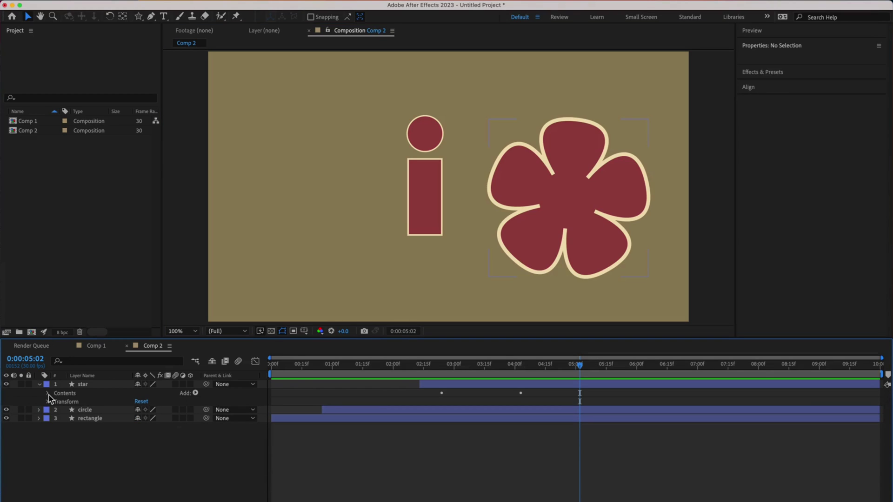
{"action": "left_click", "coordinate": [48, 402]}
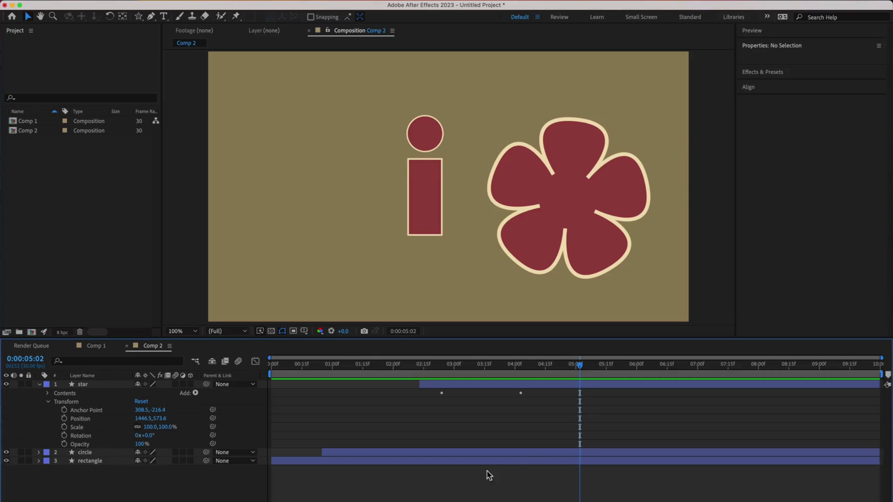
Keyframe the star's rotation from 0° at 0:00:04:16 to 40° at 0:00:05:27, then review it
{"action": "left_click_drag", "start_coordinate": [579, 364], "coordinate": [549, 382]}
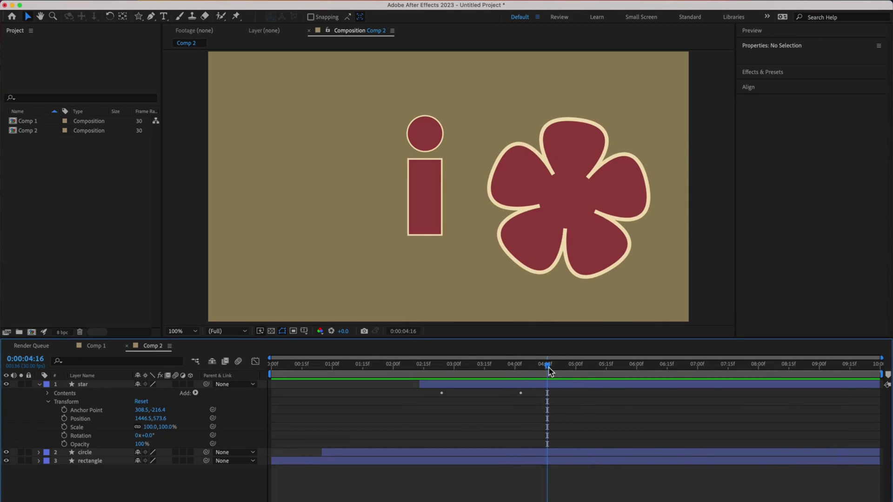
{"action": "left_click", "coordinate": [64, 436]}
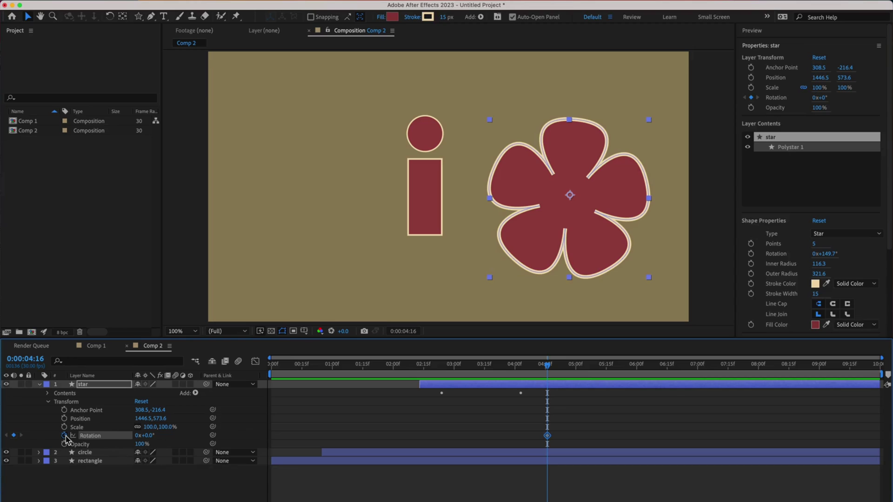
{"action": "left_click_drag", "start_coordinate": [548, 369], "coordinate": [631, 368]}
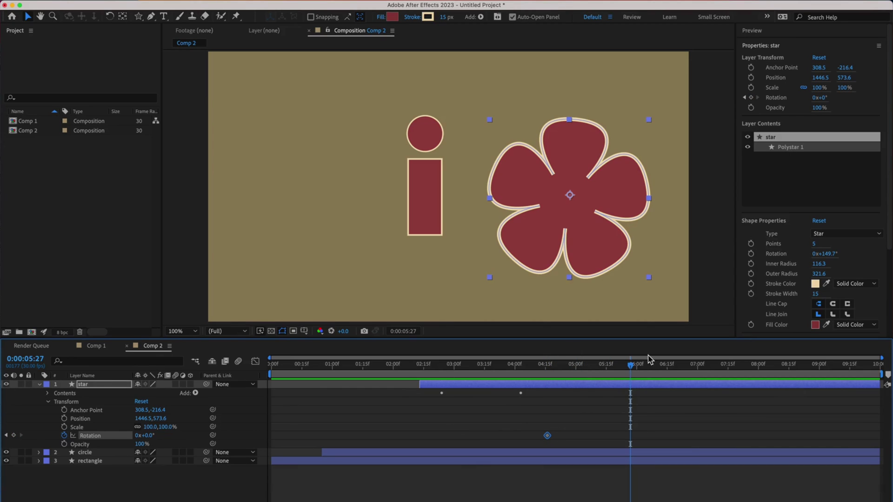
{"action": "left_click_drag", "start_coordinate": [143, 436], "coordinate": [211, 467]}
{"action": "left_click_drag", "start_coordinate": [631, 377], "coordinate": [661, 386]}
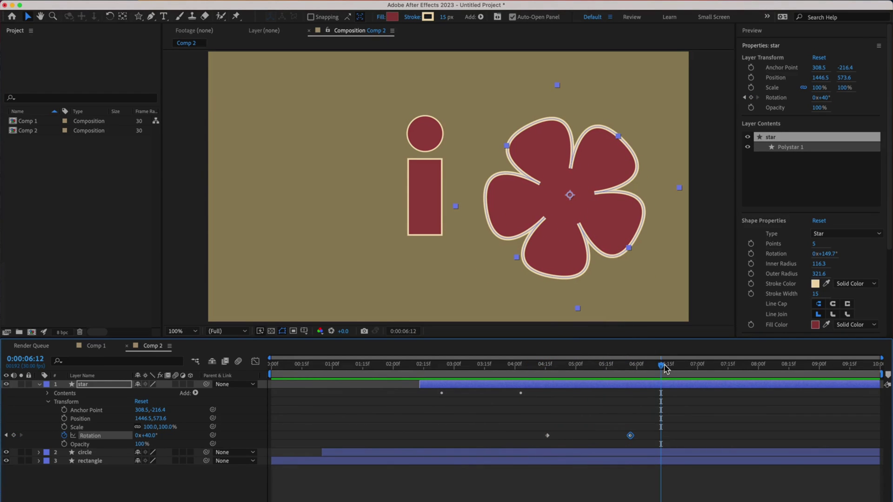
{"action": "left_click_drag", "start_coordinate": [664, 369], "coordinate": [549, 439]}
{"action": "left_click", "coordinate": [548, 436]}
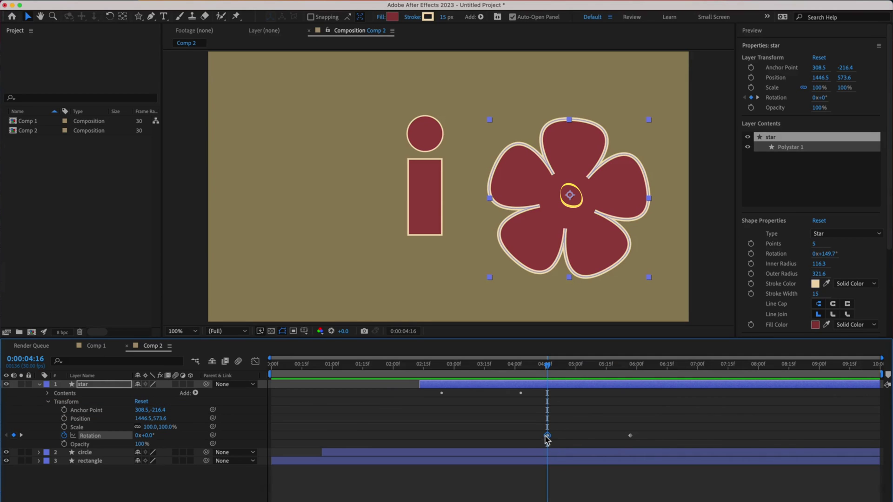
{"action": "left_click", "coordinate": [592, 246]}
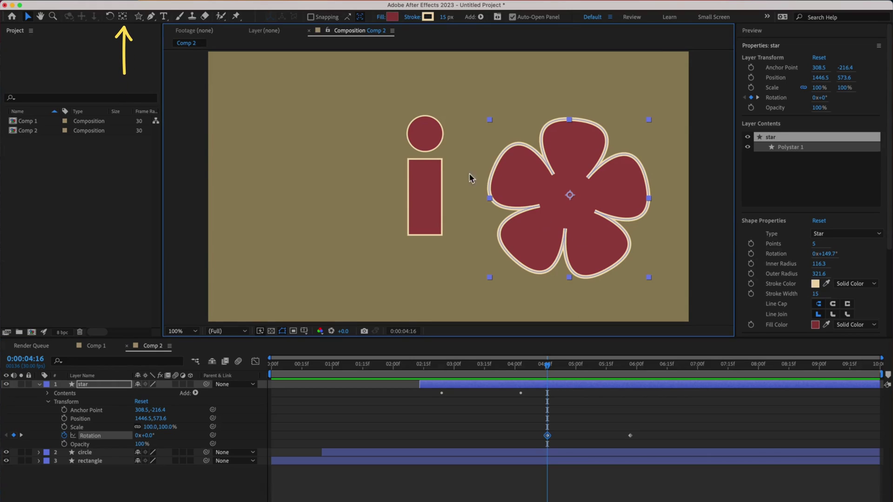
Use the Pan Behind tool to drag the star's anchor point to its right edge, checking the swing
{"action": "left_click", "coordinate": [122, 17]}
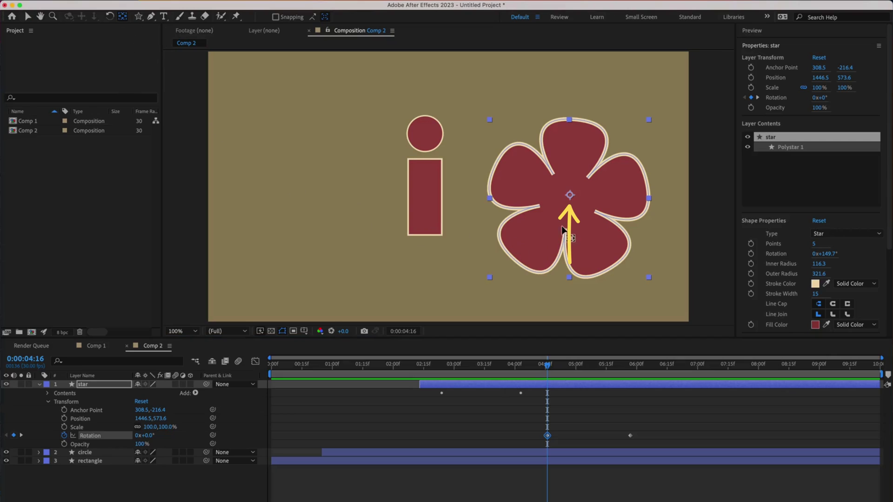
{"action": "left_click_drag", "start_coordinate": [564, 193], "coordinate": [501, 170]}
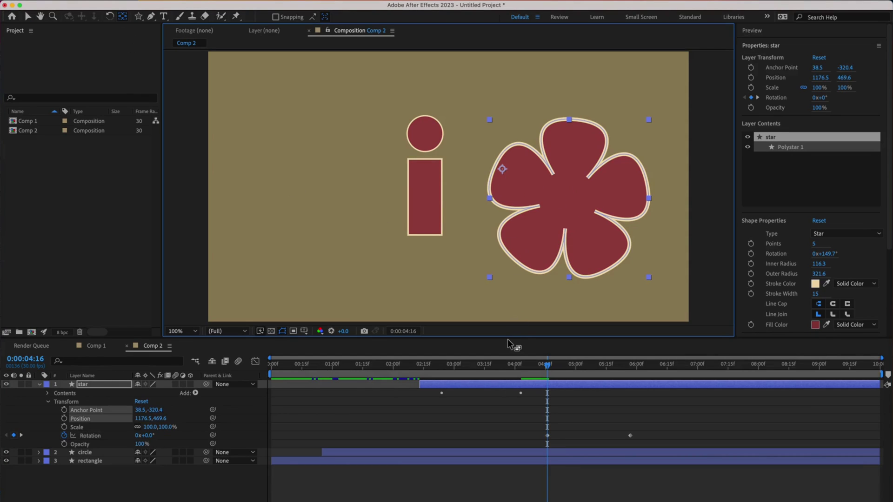
{"action": "left_click_drag", "start_coordinate": [547, 365], "coordinate": [536, 413]}
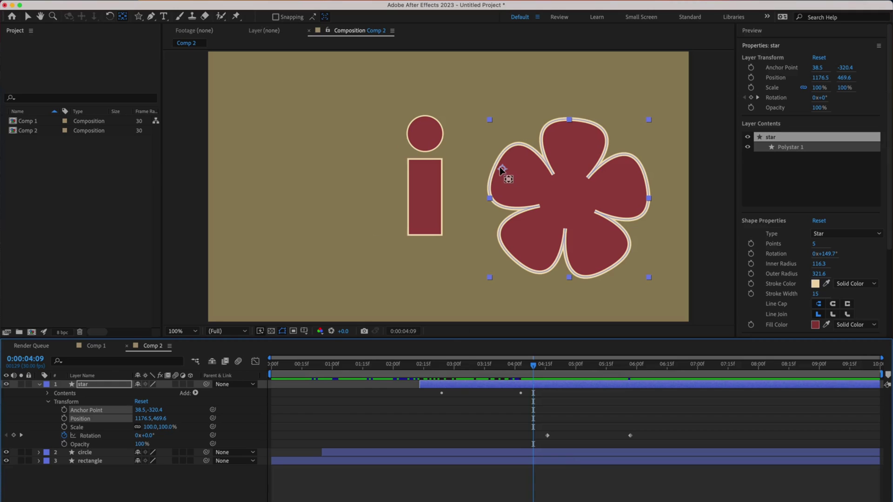
{"action": "left_click_drag", "start_coordinate": [502, 168], "coordinate": [640, 194]}
{"action": "mouse_move", "coordinate": [533, 368]}
{"action": "left_mouse_down"}
{"action": "mouse_move", "coordinate": [617, 369]}
{"action": "mouse_move", "coordinate": [534, 366]}
{"action": "left_mouse_up"}
Draw a long horizontal bar at the bottom-left inside the rectangle layer
{"action": "left_click", "coordinate": [122, 451]}
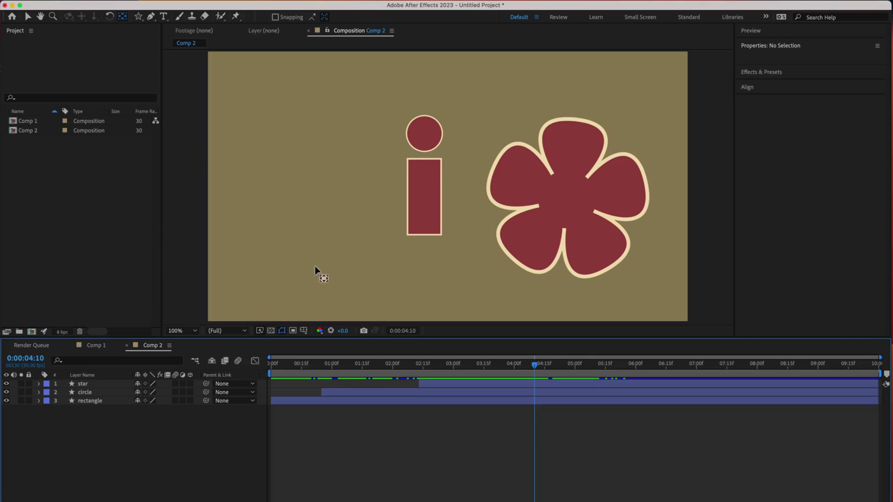
{"action": "key", "text": "v"}
{"action": "left_click", "coordinate": [431, 212]}
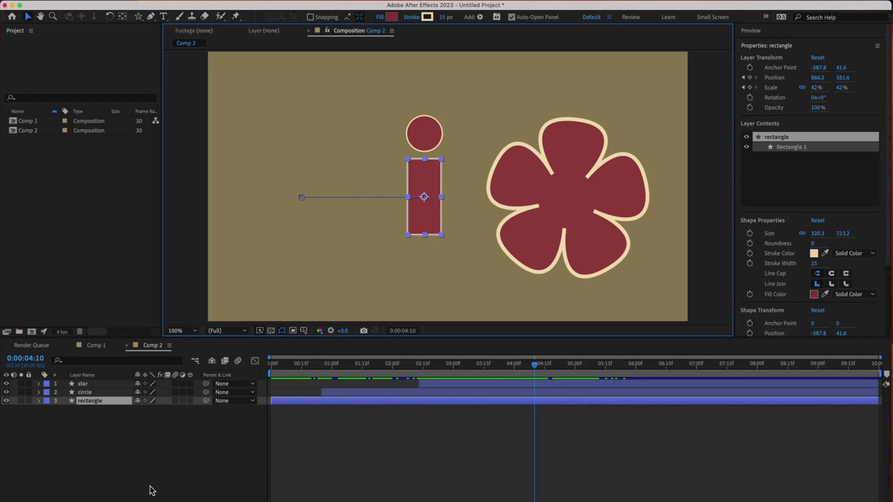
{"action": "left_click", "coordinate": [138, 17]}
{"action": "left_click", "coordinate": [172, 18]}
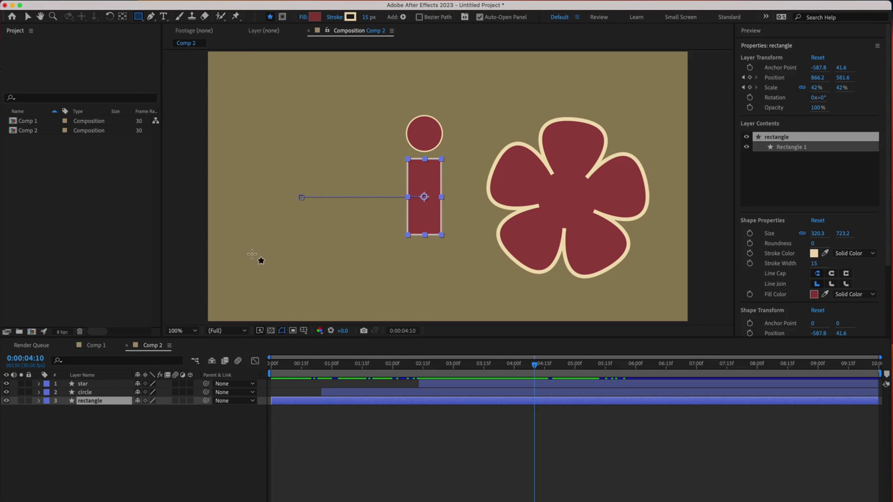
{"action": "left_click_drag", "start_coordinate": [248, 262], "coordinate": [442, 276]}
Inspect the rectangle layer's shapes, Rectangle 1 and the new Rectangle 2 bar
{"action": "left_click", "coordinate": [39, 402]}
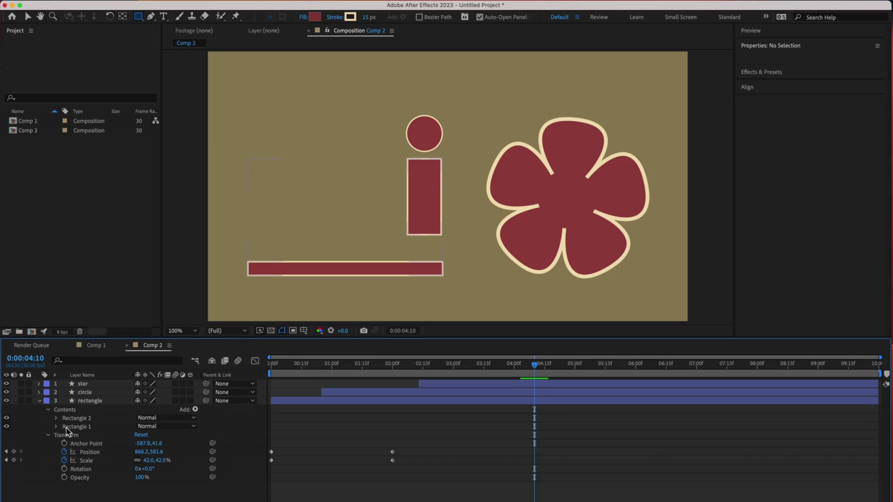
{"action": "left_click", "coordinate": [89, 403]}
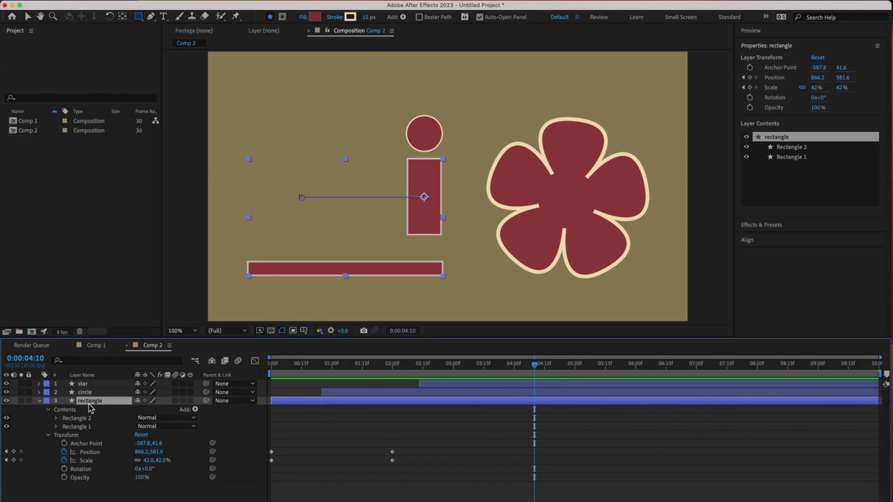
{"action": "left_click", "coordinate": [812, 158]}
{"action": "left_click", "coordinate": [804, 148]}
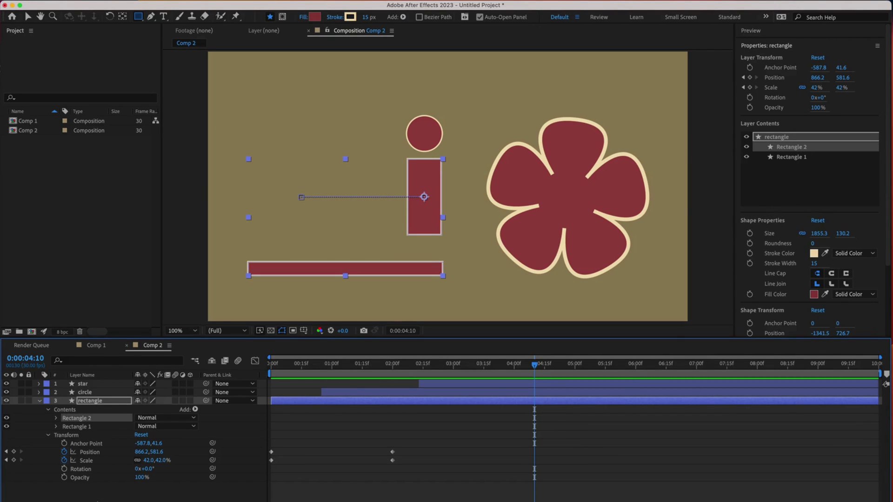
{"action": "left_click", "coordinate": [39, 401]}
Preview the animation from the start, then hide the star and circle layers
{"action": "left_click_drag", "start_coordinate": [534, 370], "coordinate": [272, 364]}
{"action": "key", "text": "space"}
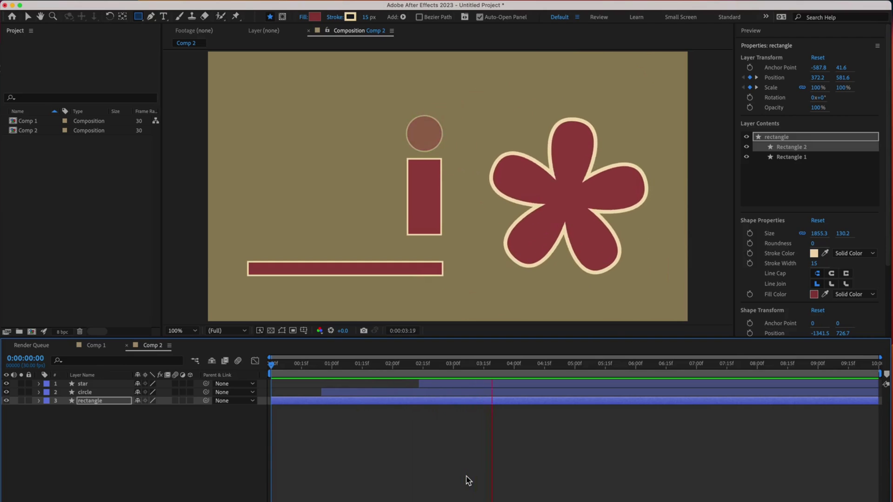
{"action": "key", "text": "space"}
{"action": "left_click_drag", "start_coordinate": [680, 365], "coordinate": [405, 373]}
{"action": "left_click", "coordinate": [21, 400]}
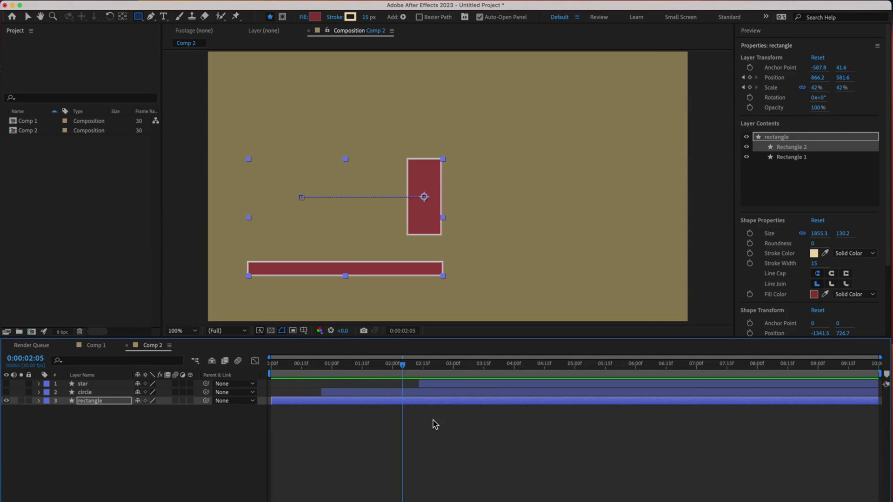
Expand the rectangle layer to reveal Rectangle 2's own Transform properties
{"action": "left_click", "coordinate": [135, 461]}
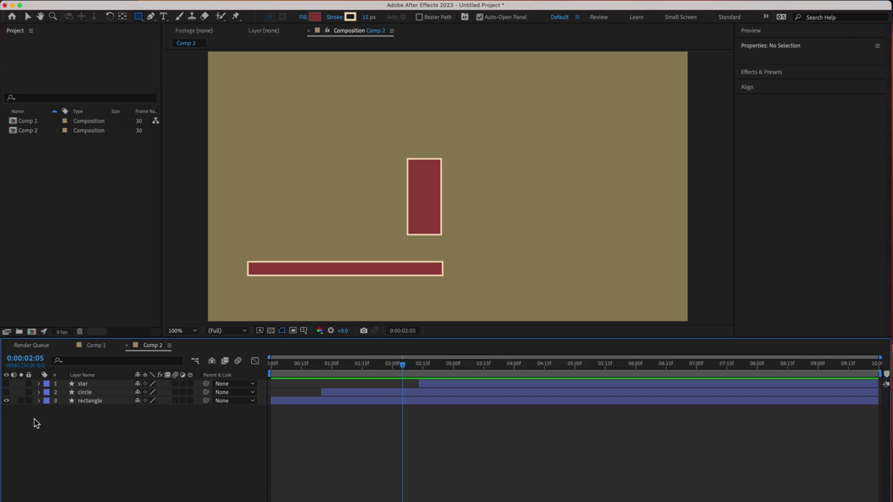
{"action": "left_click", "coordinate": [39, 401]}
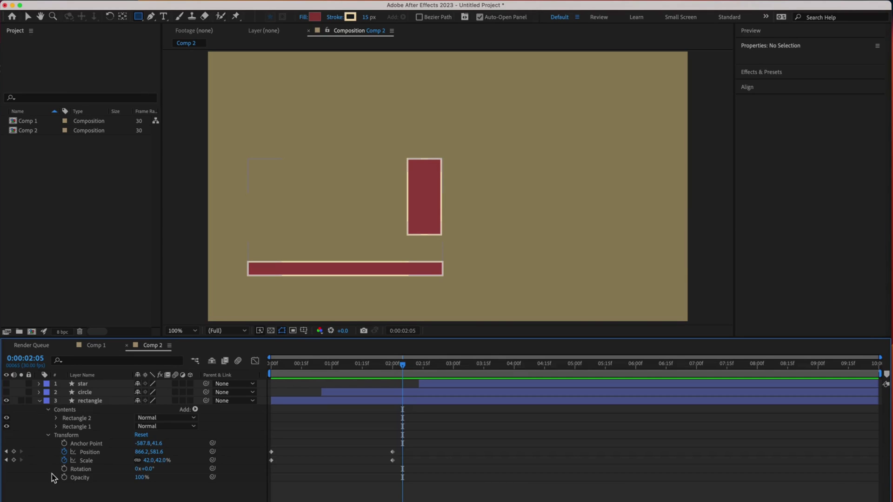
{"action": "left_click", "coordinate": [73, 420]}
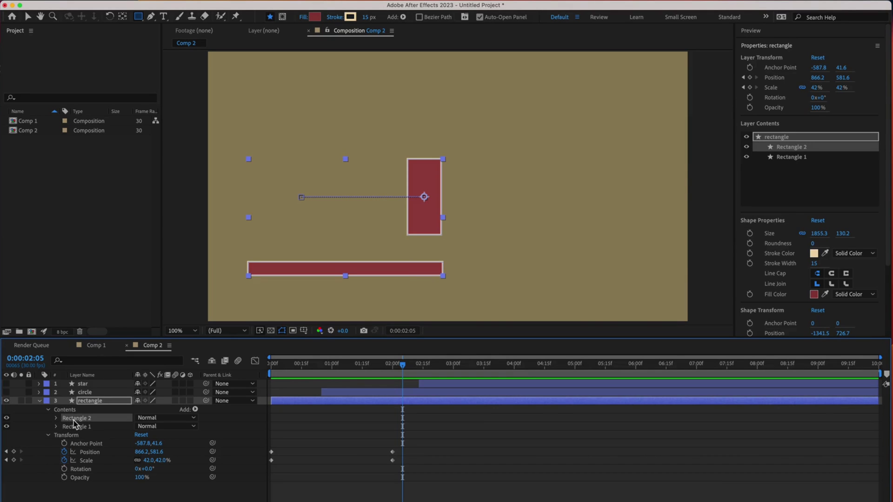
{"action": "left_click", "coordinate": [56, 419]}
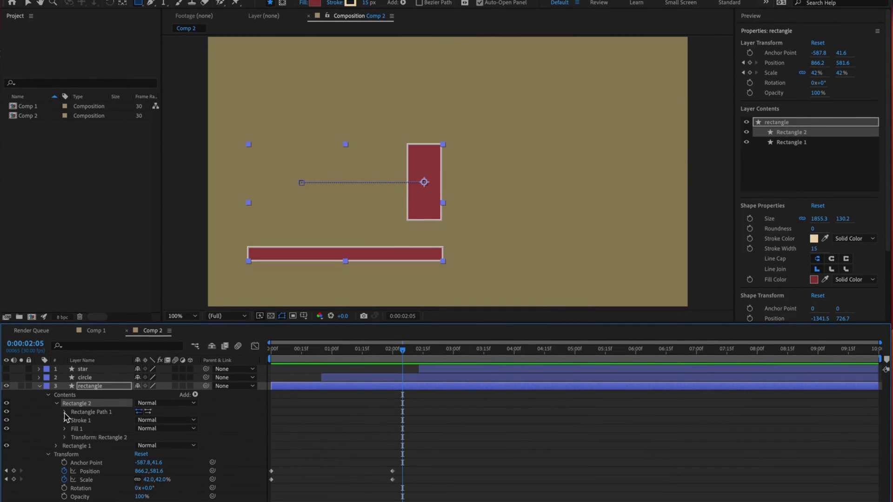
{"action": "left_click", "coordinate": [64, 438]}
{"action": "scroll", "coordinate": [56, 474], "scroll_direction": "down", "scroll_amount": 1}
Keyframe Rectangle 2's position from -1341.5 at 0:00:02:05 to -838.5 at 0:00:03:19, then preview
{"action": "left_click", "coordinate": [81, 450]}
{"action": "left_click_drag", "start_coordinate": [403, 353], "coordinate": [492, 350]}
{"action": "left_click_drag", "start_coordinate": [147, 450], "coordinate": [460, 496]}
{"action": "left_click_drag", "start_coordinate": [493, 358], "coordinate": [274, 370]}
{"action": "left_click", "coordinate": [546, 445]}
{"action": "key", "text": "space"}
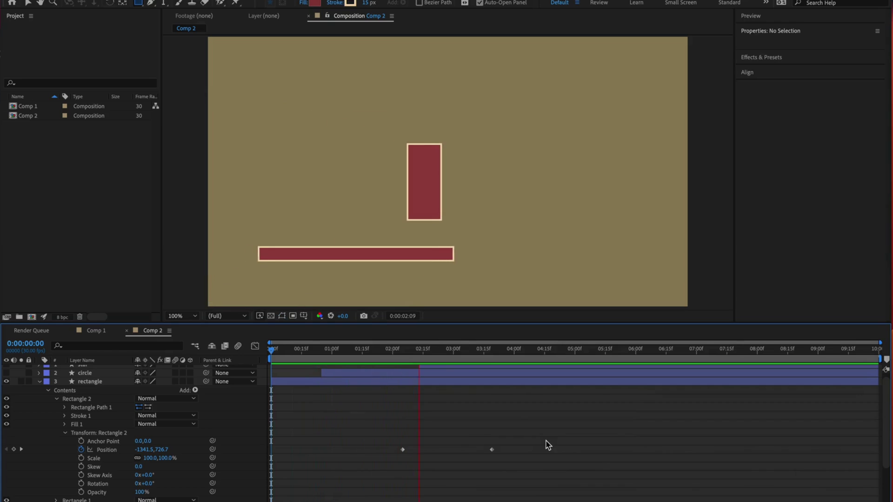
Set a colour keyframe on the bar's Fill 1 at about 0:00:02:10, keeping maroon
{"action": "key", "text": "space"}
{"action": "left_click_drag", "start_coordinate": [554, 349], "coordinate": [413, 375]}
{"action": "left_click", "coordinate": [64, 429]}
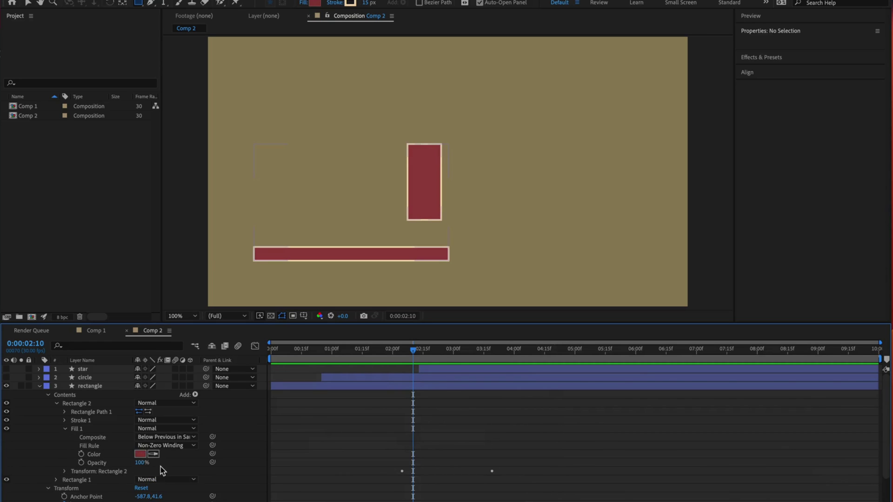
{"action": "left_click", "coordinate": [81, 454]}
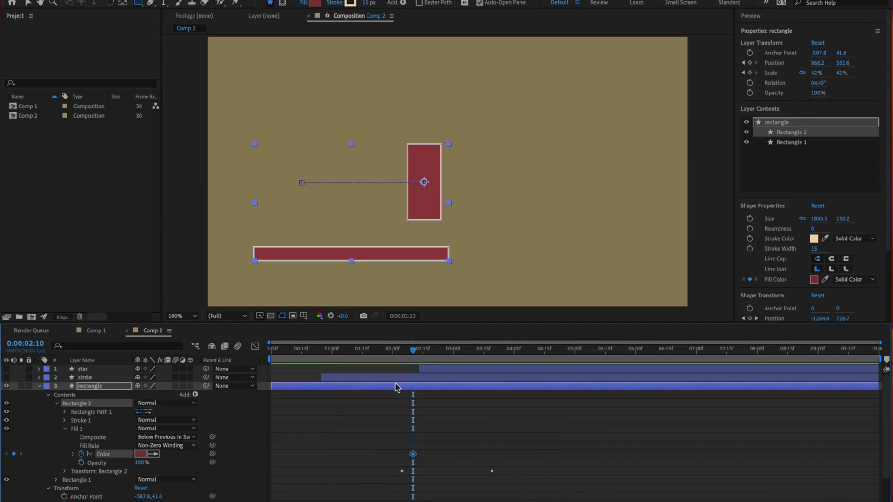
At 0:00:03:27 turn the bar's fill teal (3B7D8F) and preview the colour shift
{"action": "left_click_drag", "start_coordinate": [413, 352], "coordinate": [510, 363]}
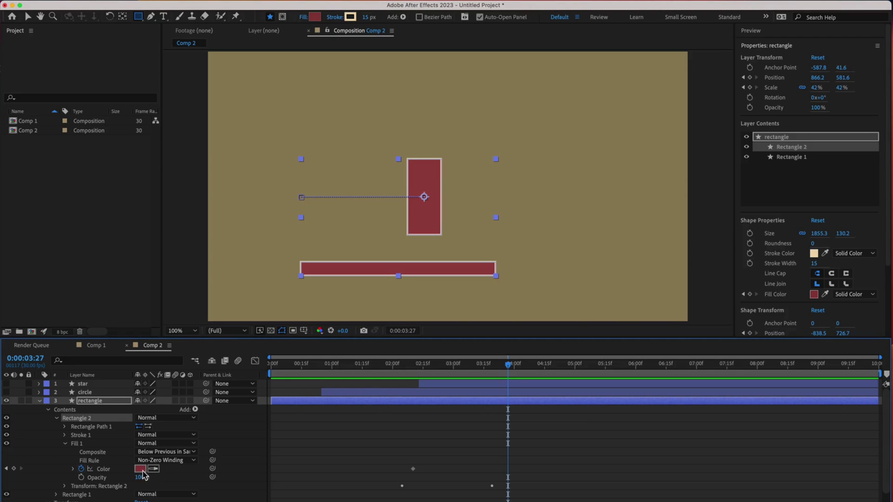
{"action": "left_click", "coordinate": [141, 469]}
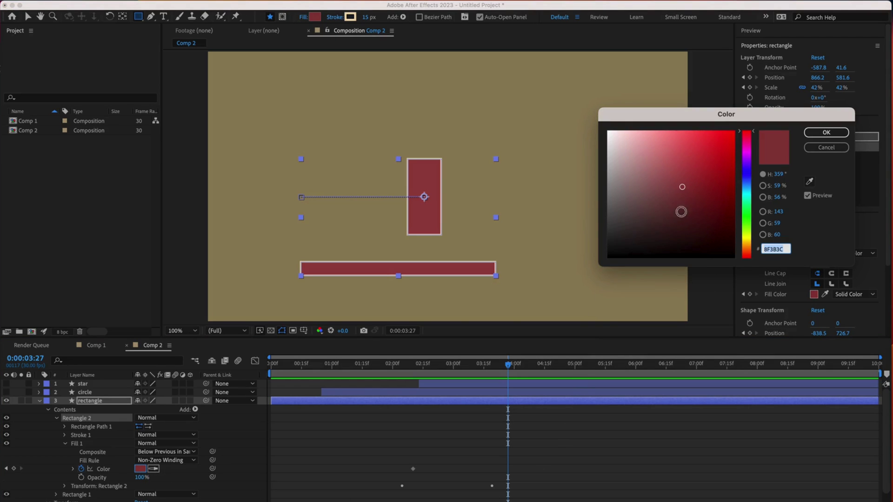
{"action": "left_click", "coordinate": [747, 195]}
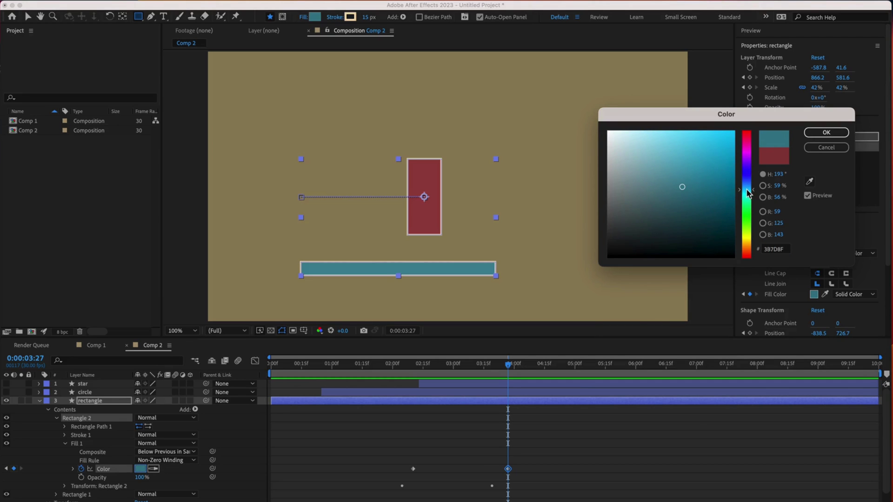
{"action": "left_click", "coordinate": [825, 134]}
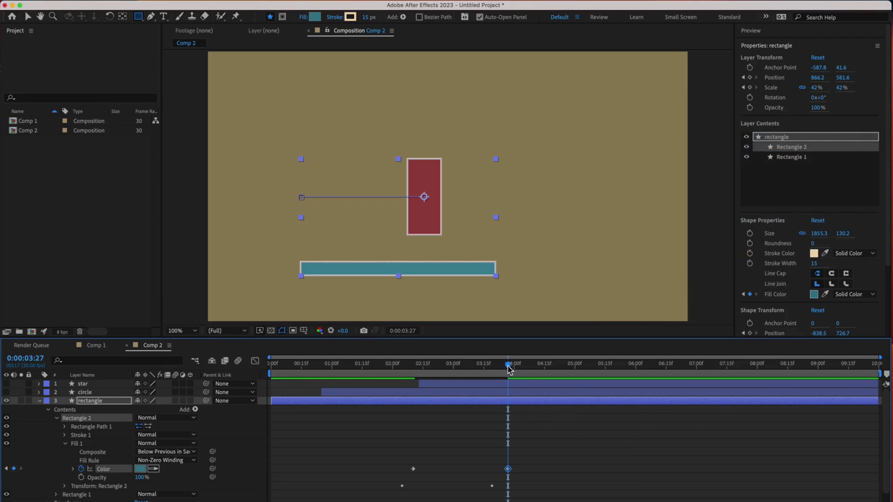
{"action": "left_click_drag", "start_coordinate": [510, 369], "coordinate": [371, 367]}
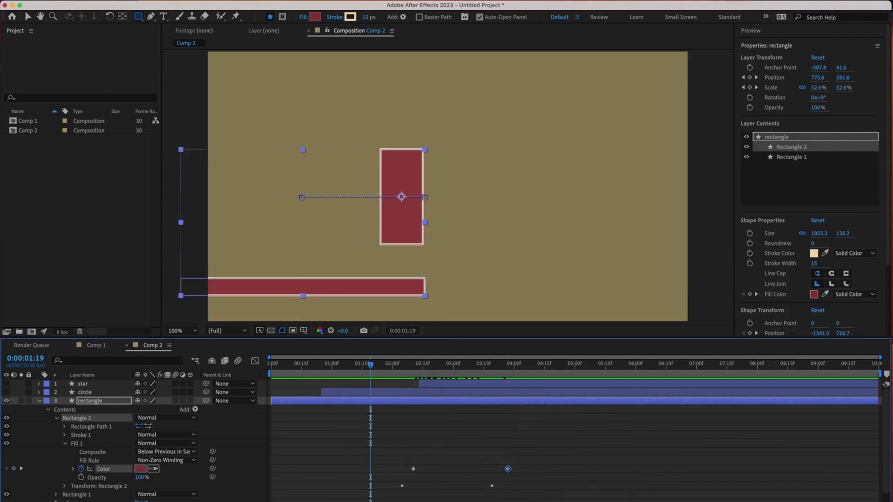
{"action": "key", "text": "space"}
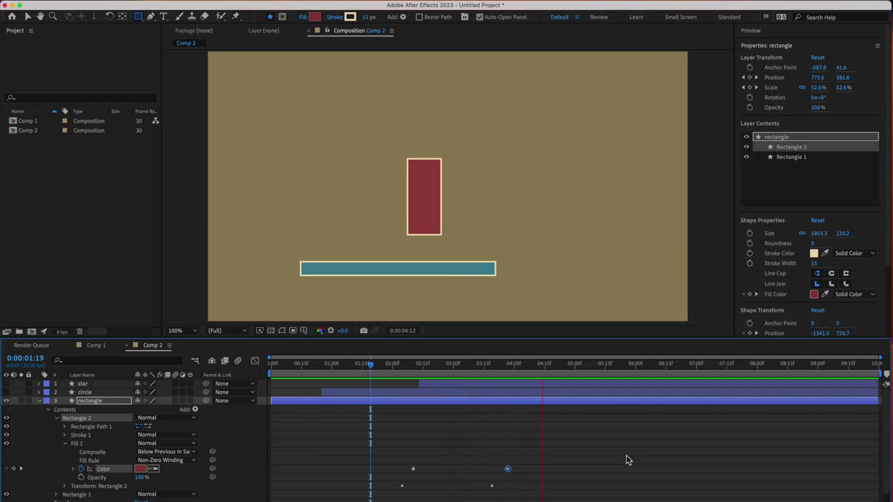
{"action": "key", "text": "space"}
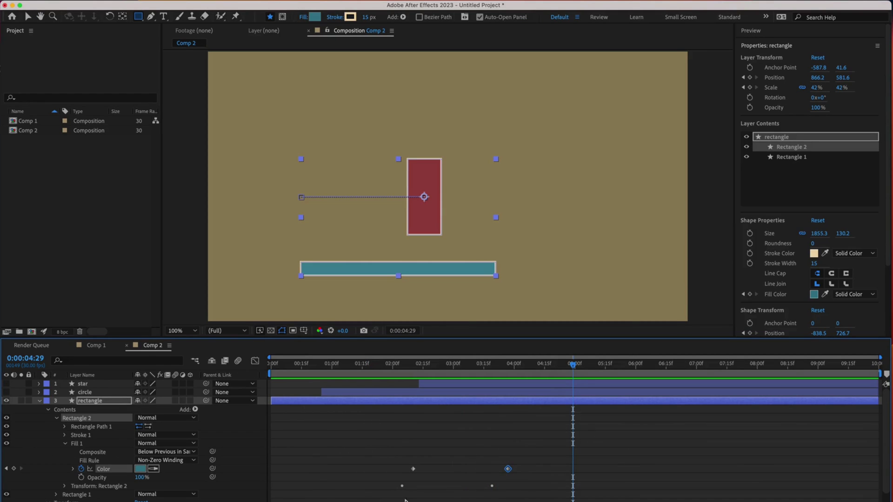
{"action": "left_click", "coordinate": [65, 444]}
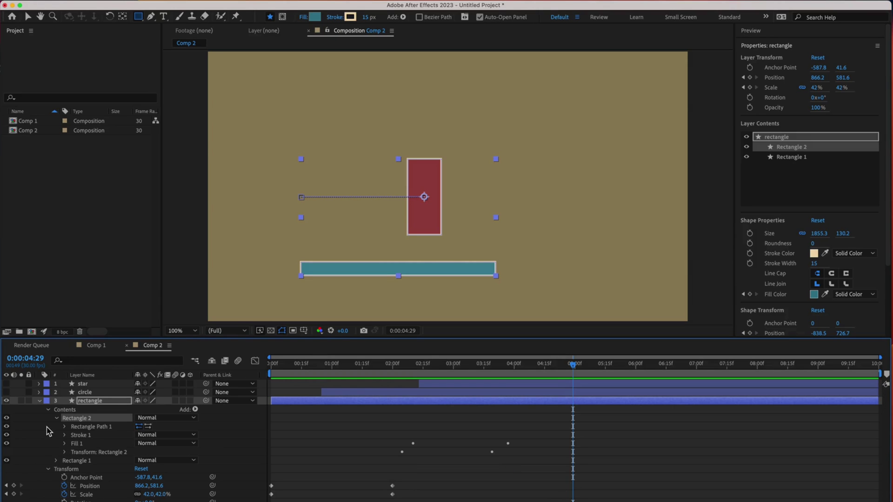
Unhide the circle and star layers and play the full animation from 0:00
{"action": "left_click", "coordinate": [39, 402]}
{"action": "left_click", "coordinate": [88, 452]}
{"action": "left_click", "coordinate": [6, 392]}
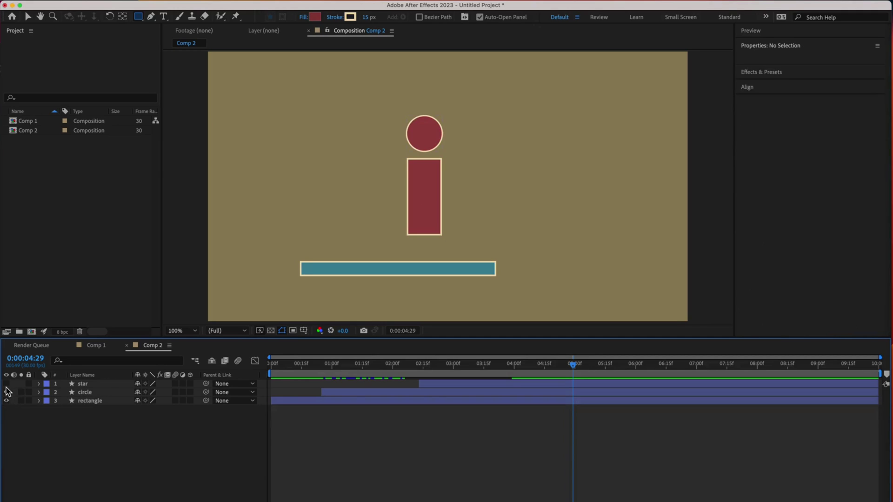
{"action": "left_click", "coordinate": [6, 384]}
{"action": "left_click_drag", "start_coordinate": [574, 369], "coordinate": [263, 411]}
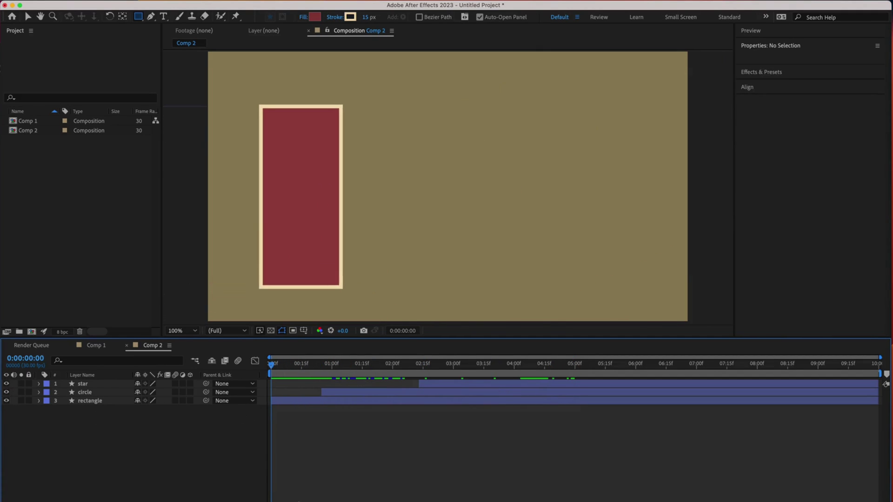
{"action": "key", "text": "space"}
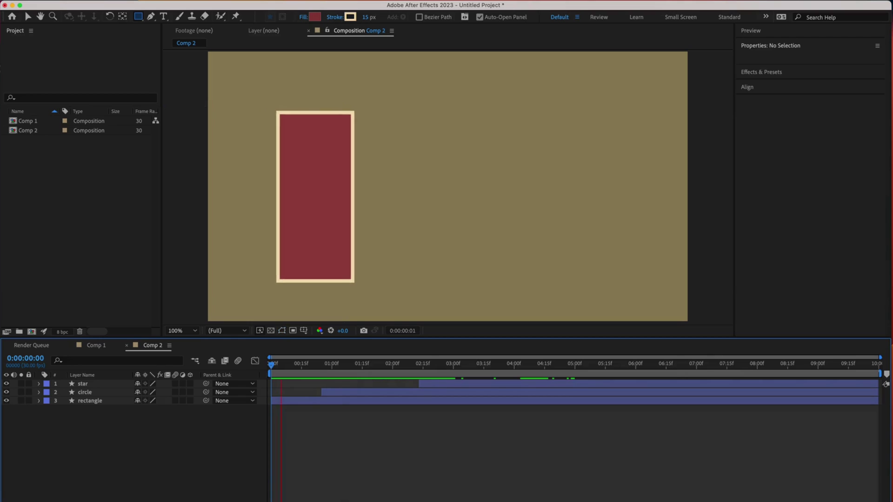